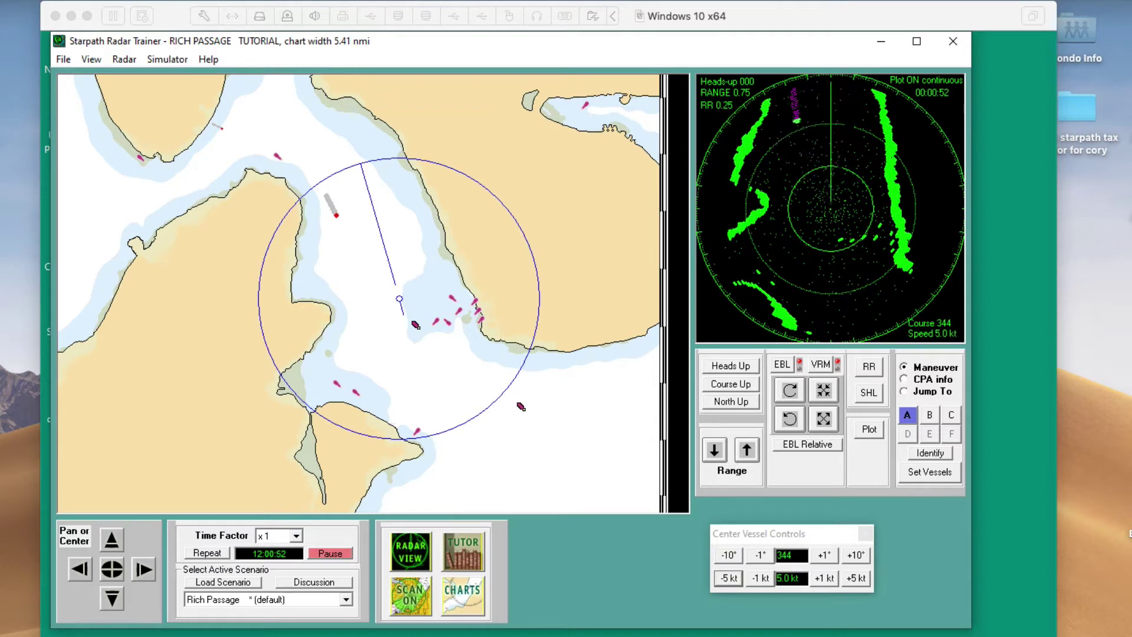
- Drag the Quick Look quiz note aside, close it, and shift the trainer window down-right
drag(1014, 455, 928, 238)
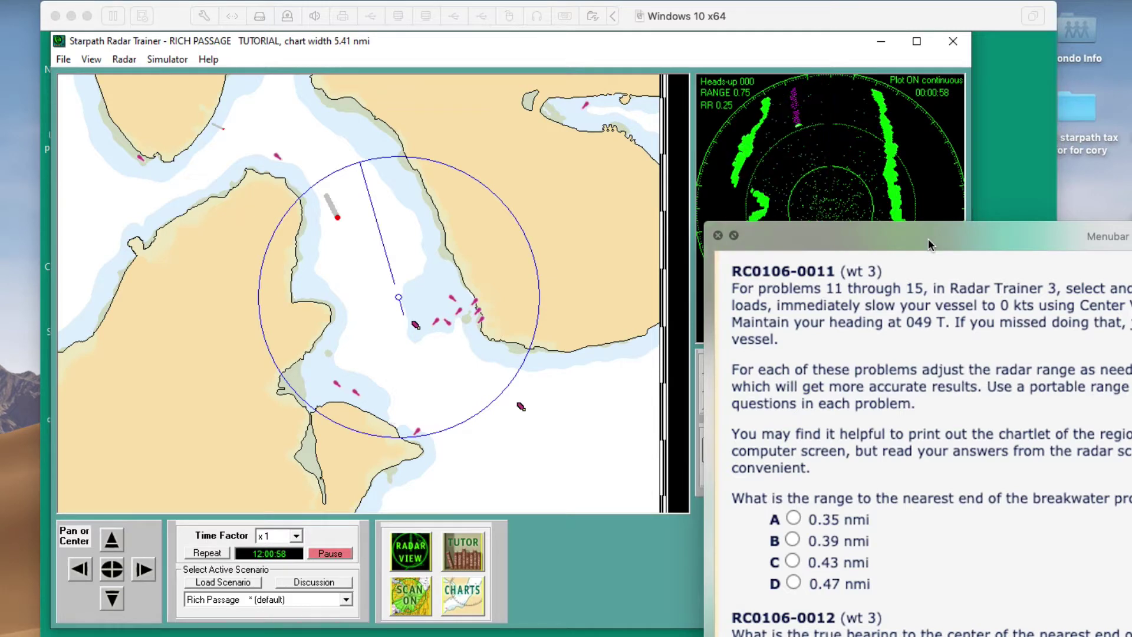
drag(928, 238, 967, 309)
click(967, 317)
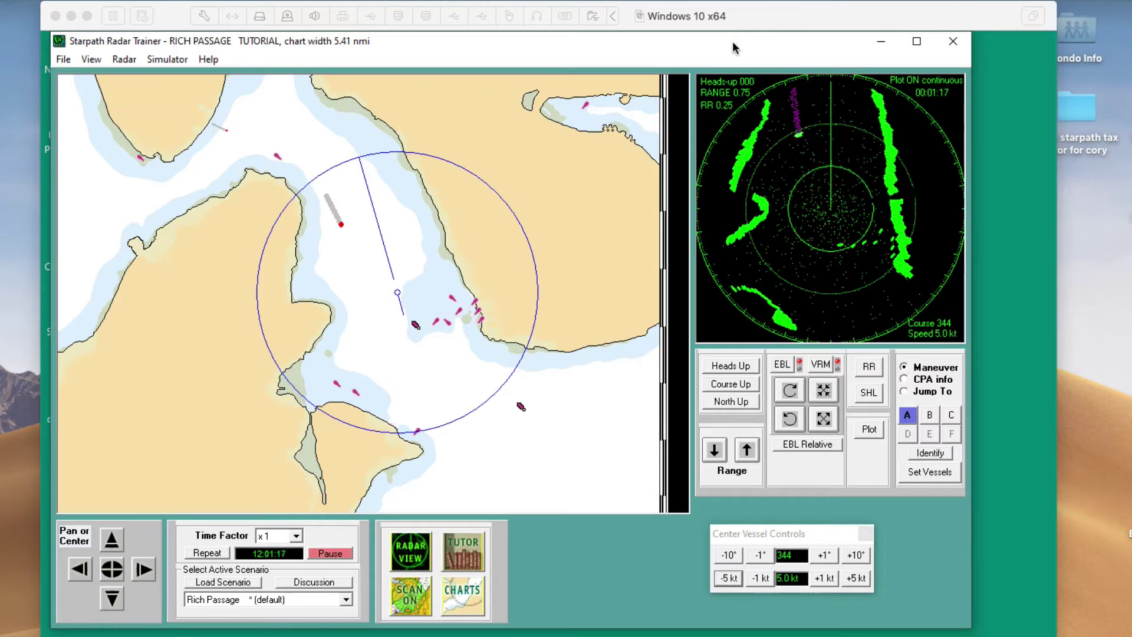
drag(732, 41, 766, 45)
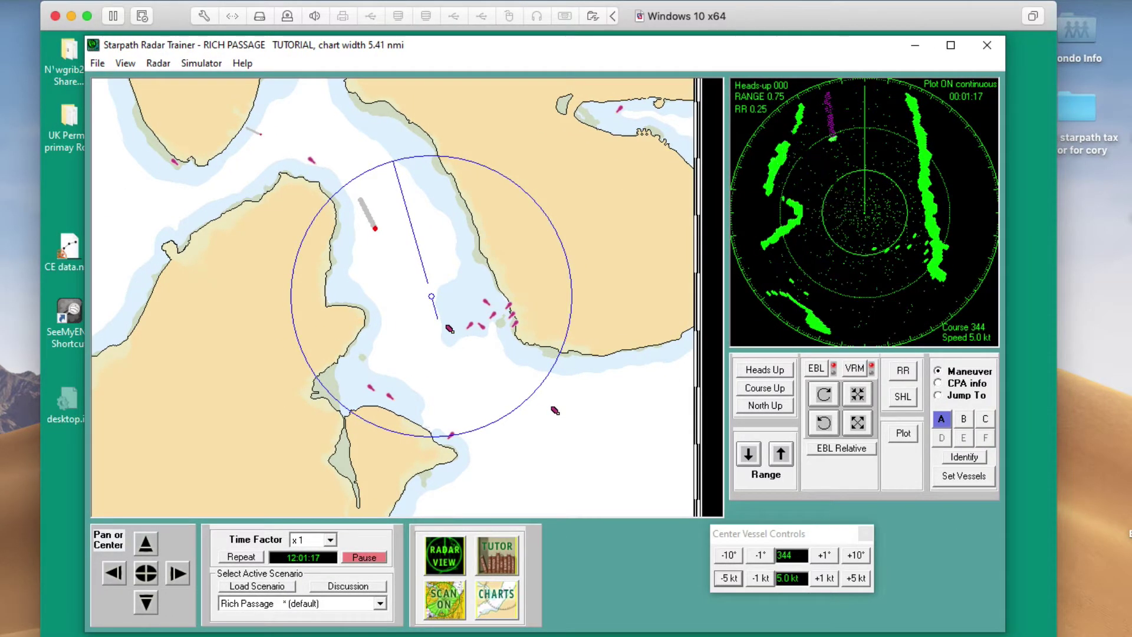
key(super+Tab)
drag(486, 58, 518, 30)
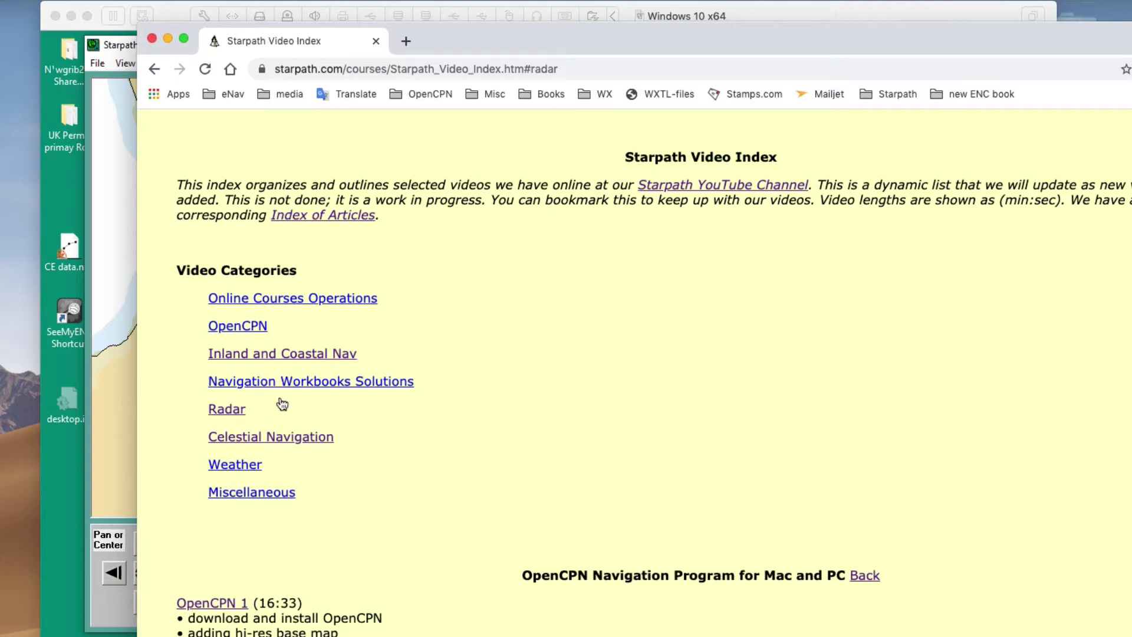
click(227, 410)
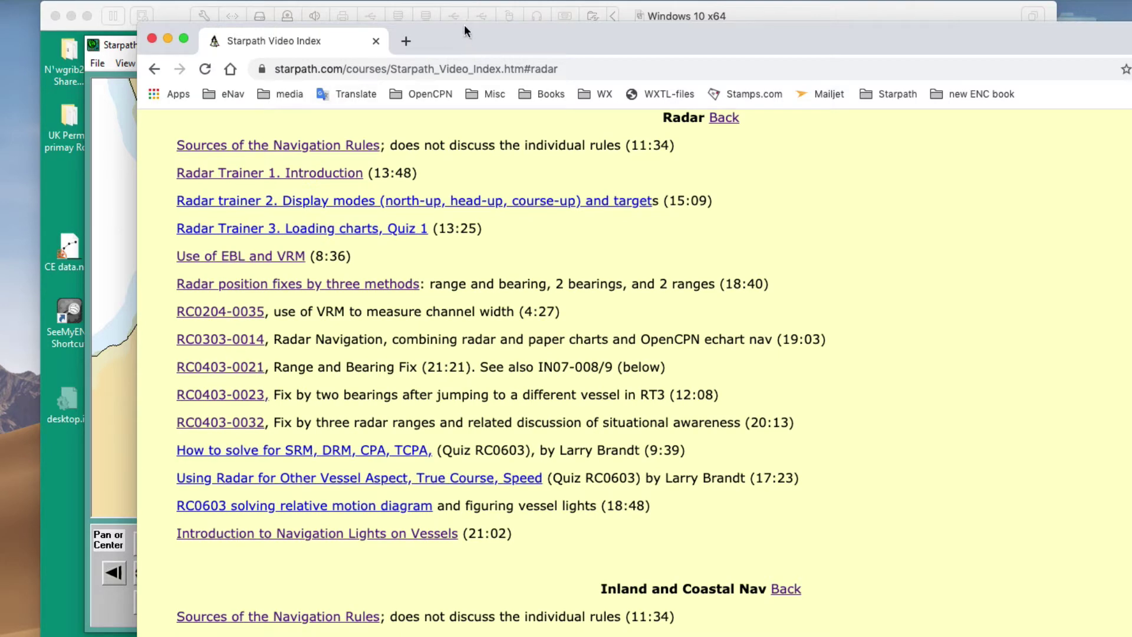
key(super+h)
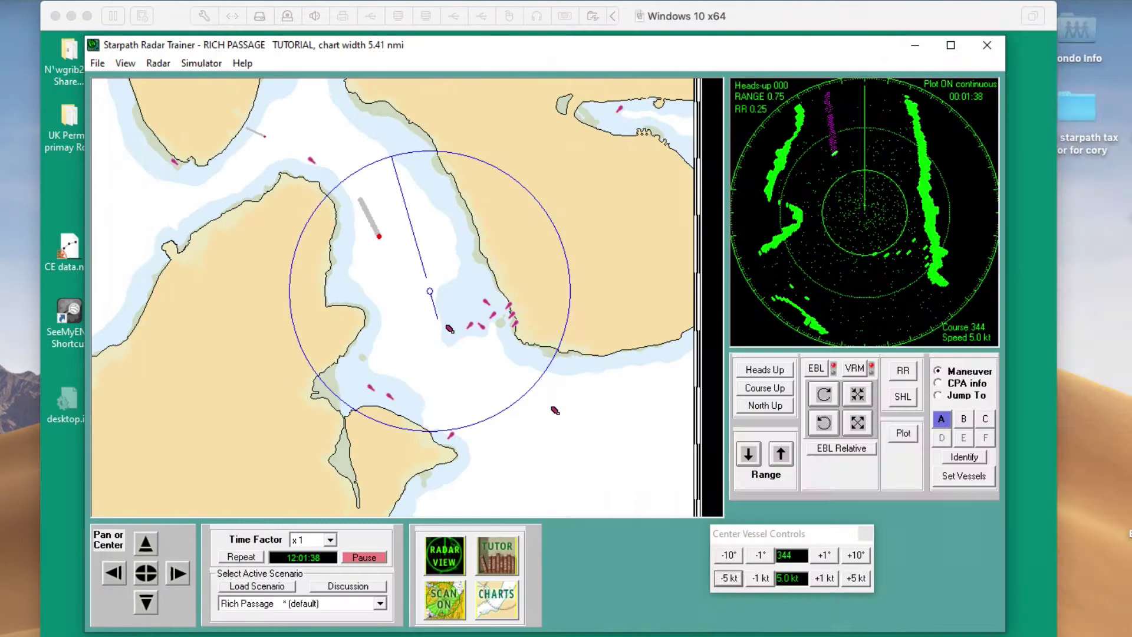
key(super+Tab)
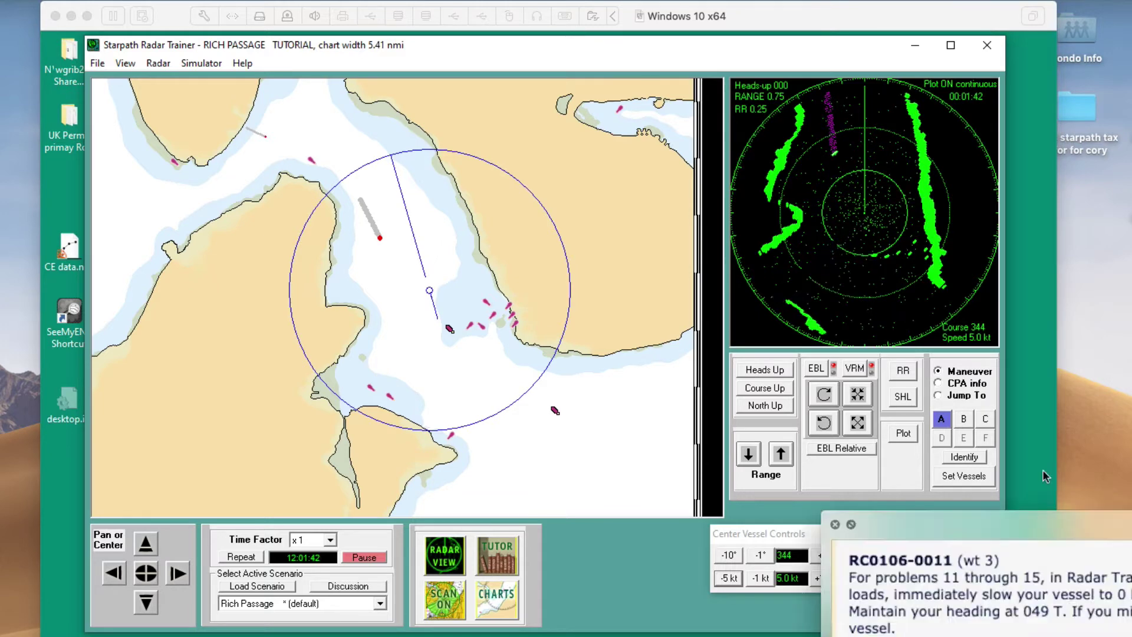
drag(900, 150, 781, 171)
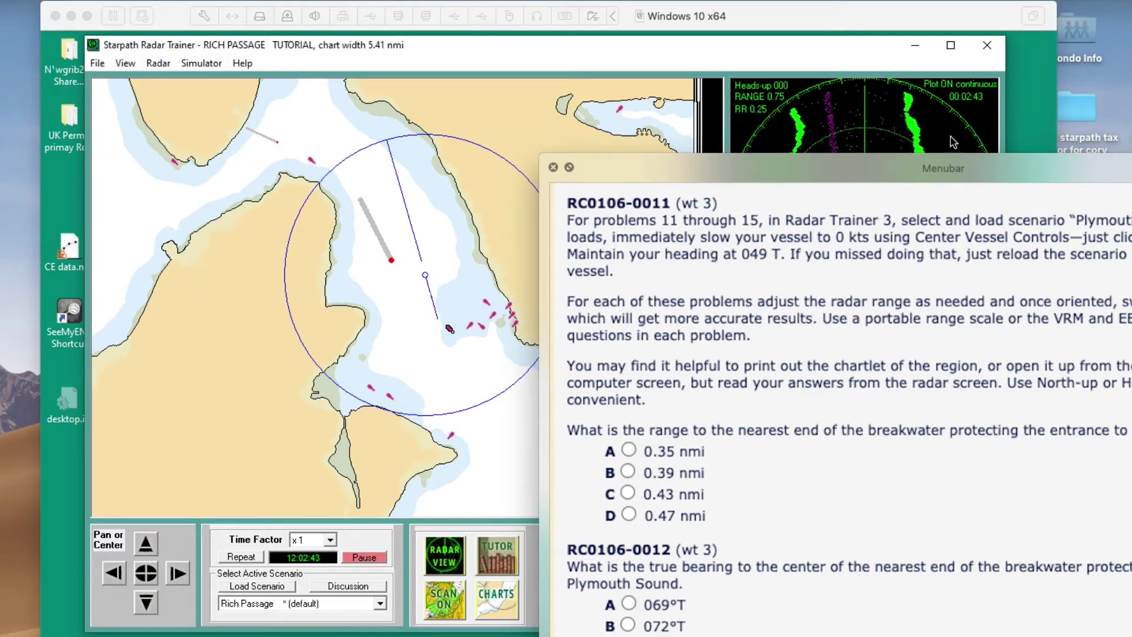
drag(823, 170, 669, 171)
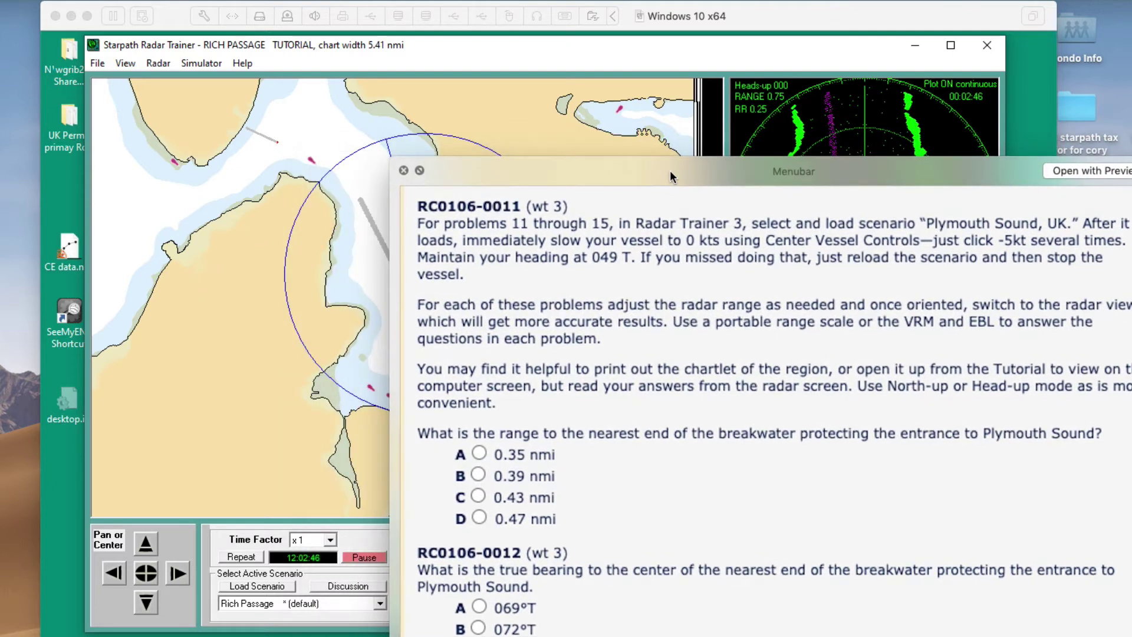
key(Escape)
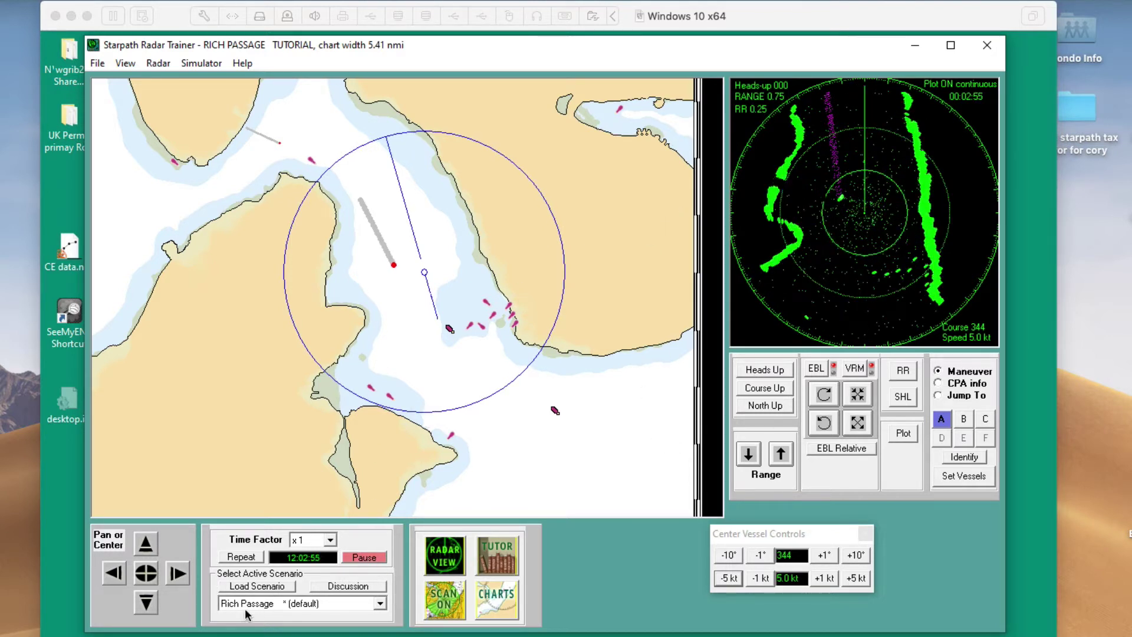
- Choose the Plymouth Sound, UK scenario, read its Discussion notes, and load it
click(380, 606)
click(380, 606)
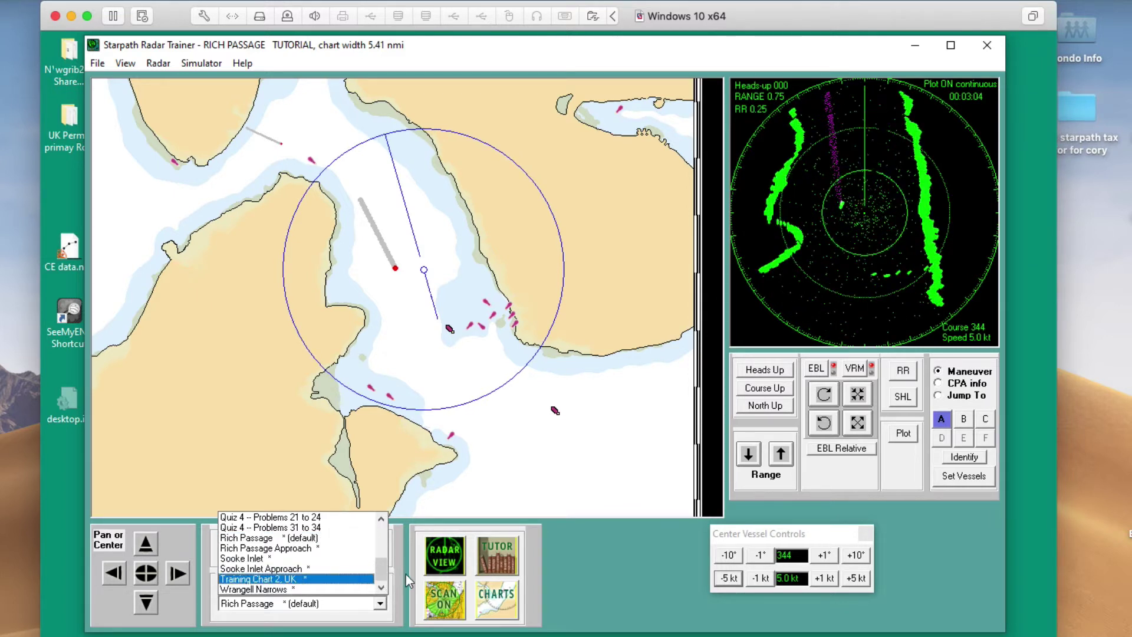
drag(380, 574, 380, 557)
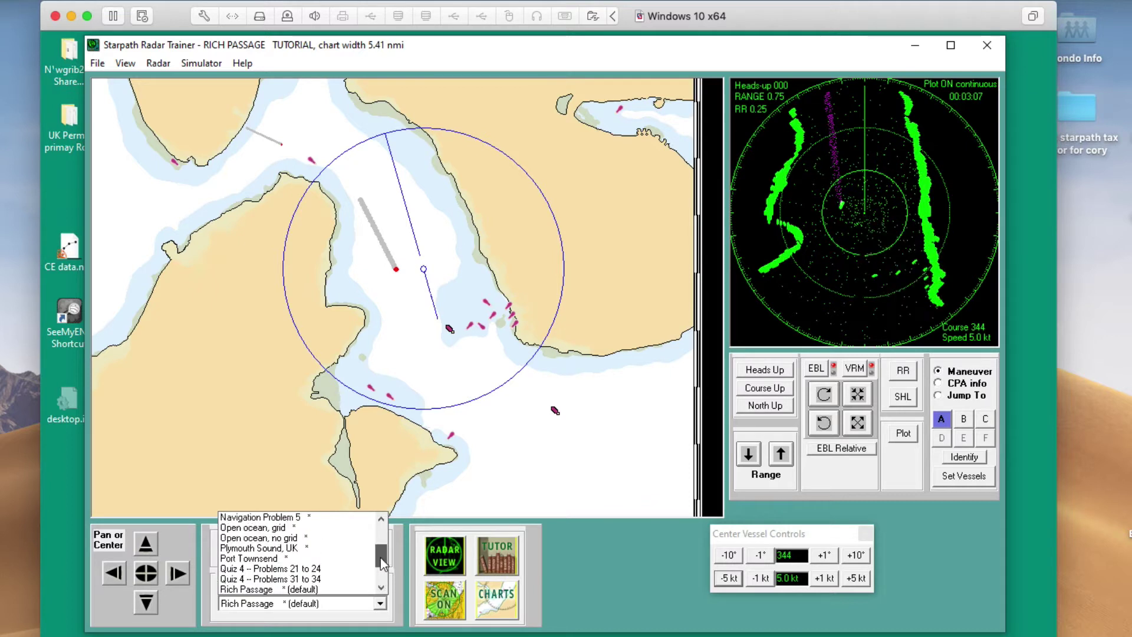
click(308, 551)
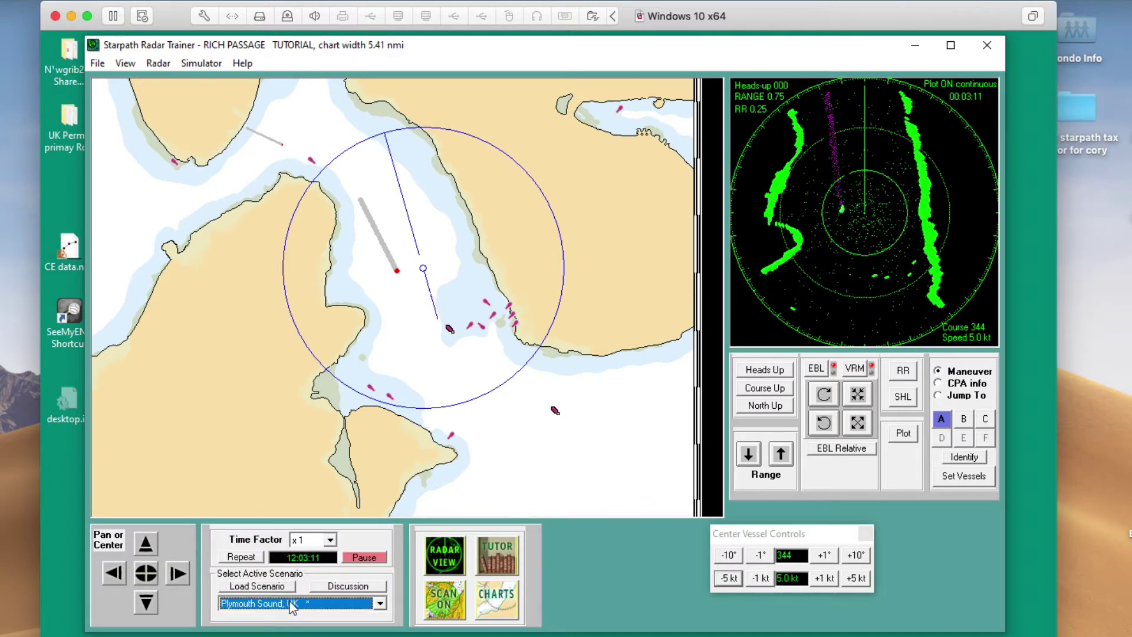
click(352, 587)
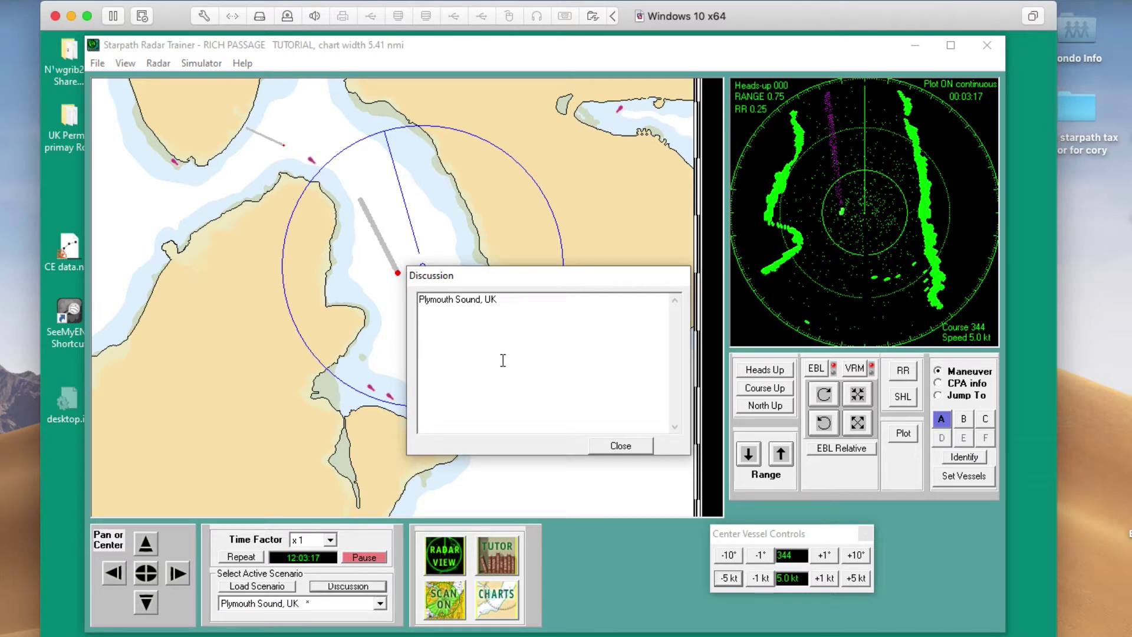
click(613, 450)
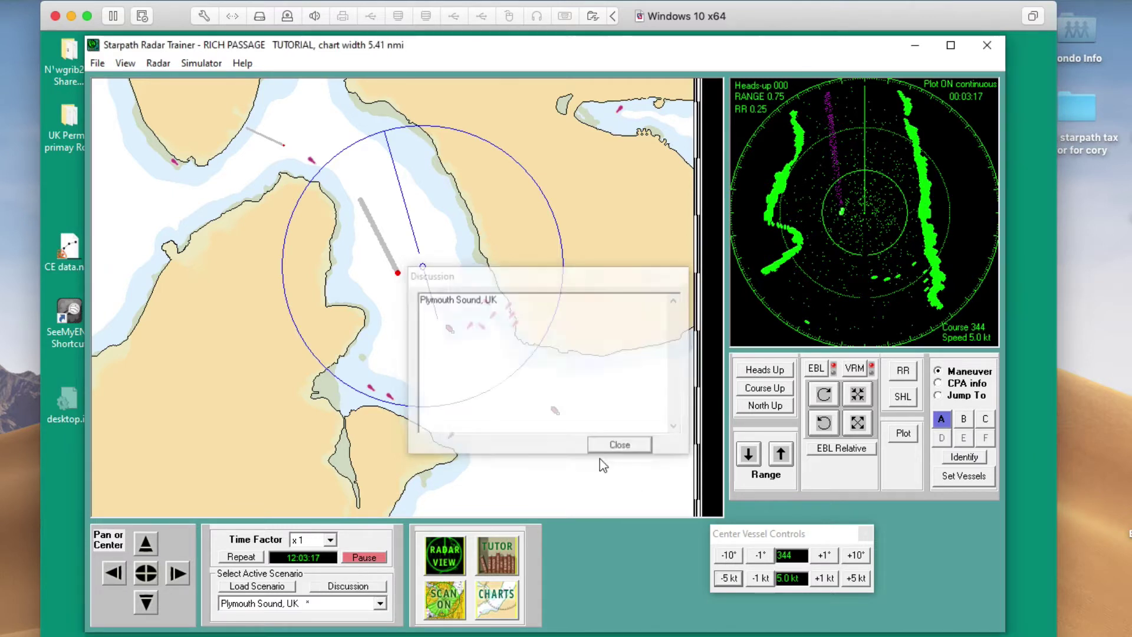
click(248, 587)
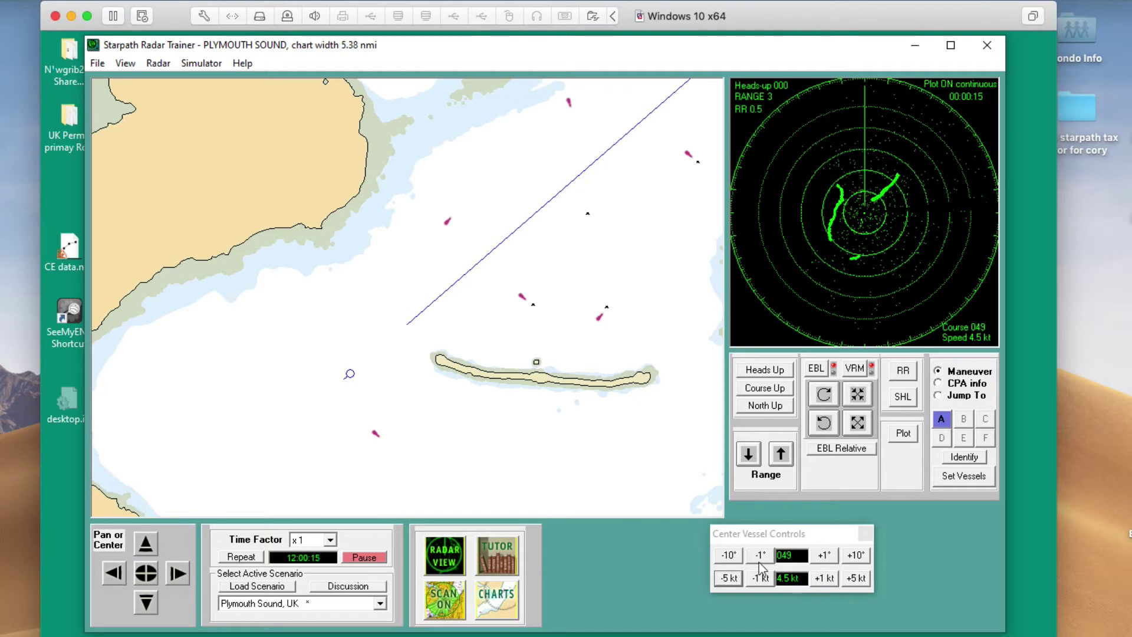
click(446, 608)
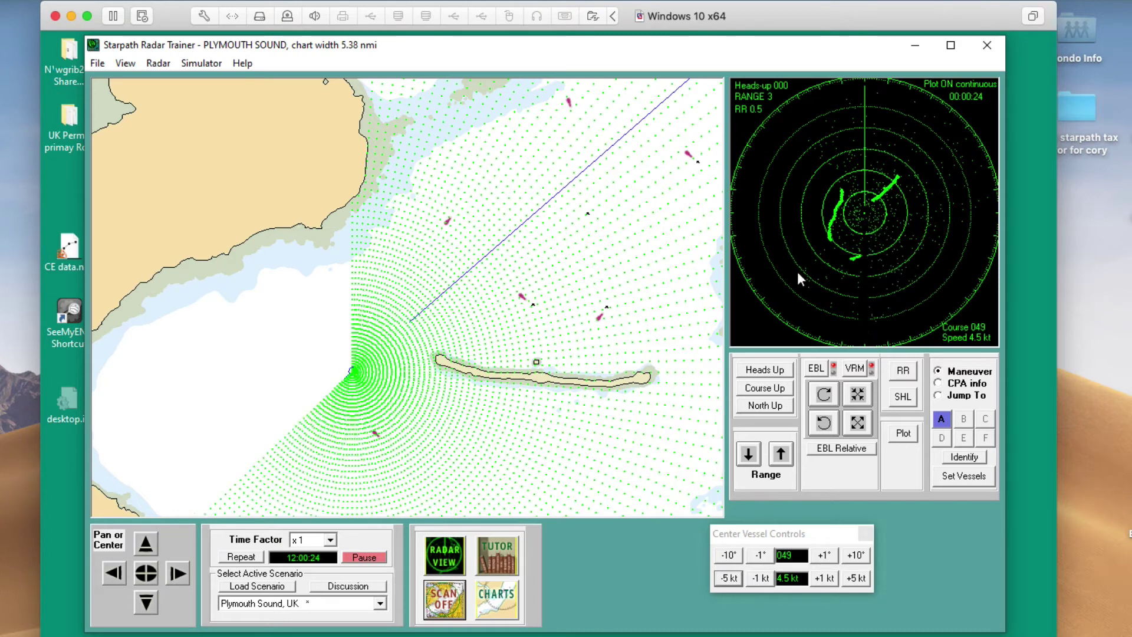
click(446, 609)
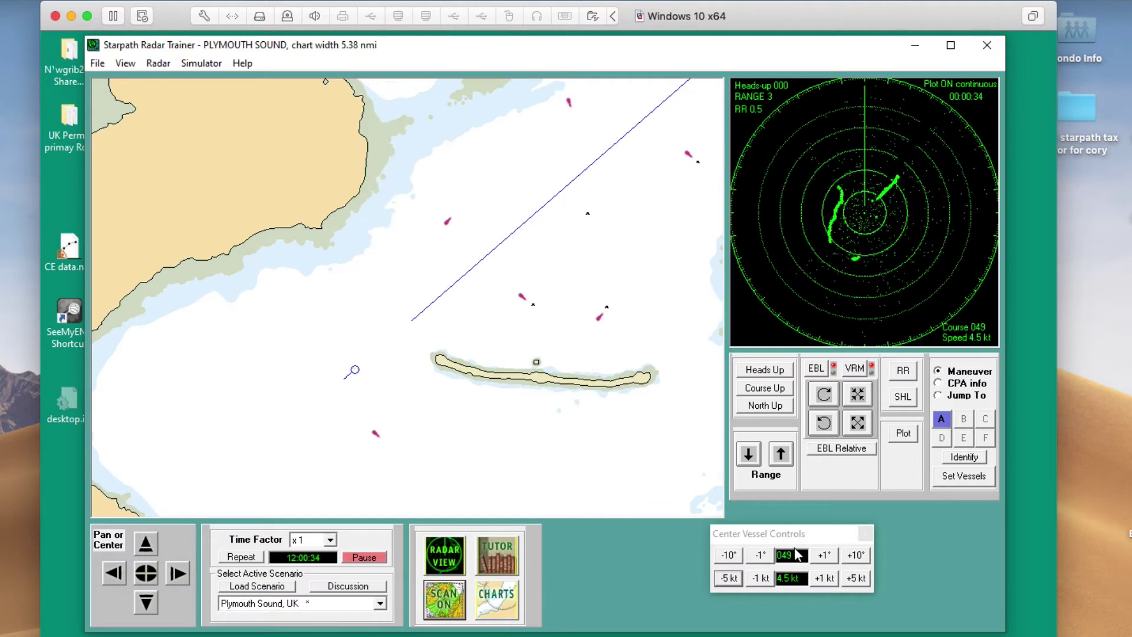
- Raise own vessel's course by 10° three times, from 049 to 079
drag(835, 535, 659, 433)
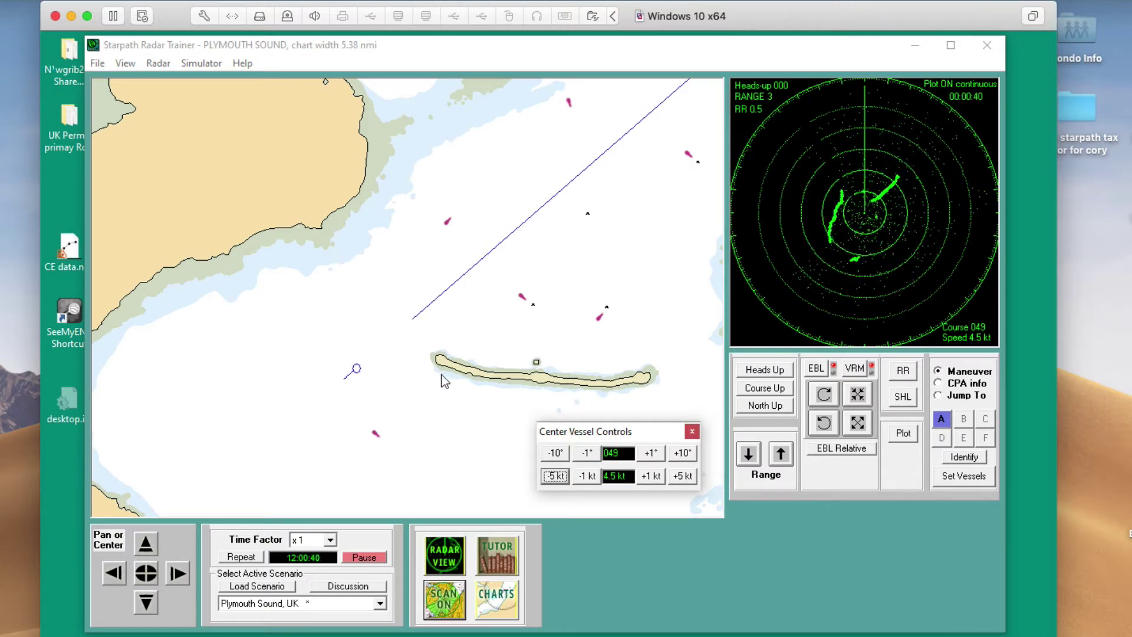
click(683, 454)
click(683, 453)
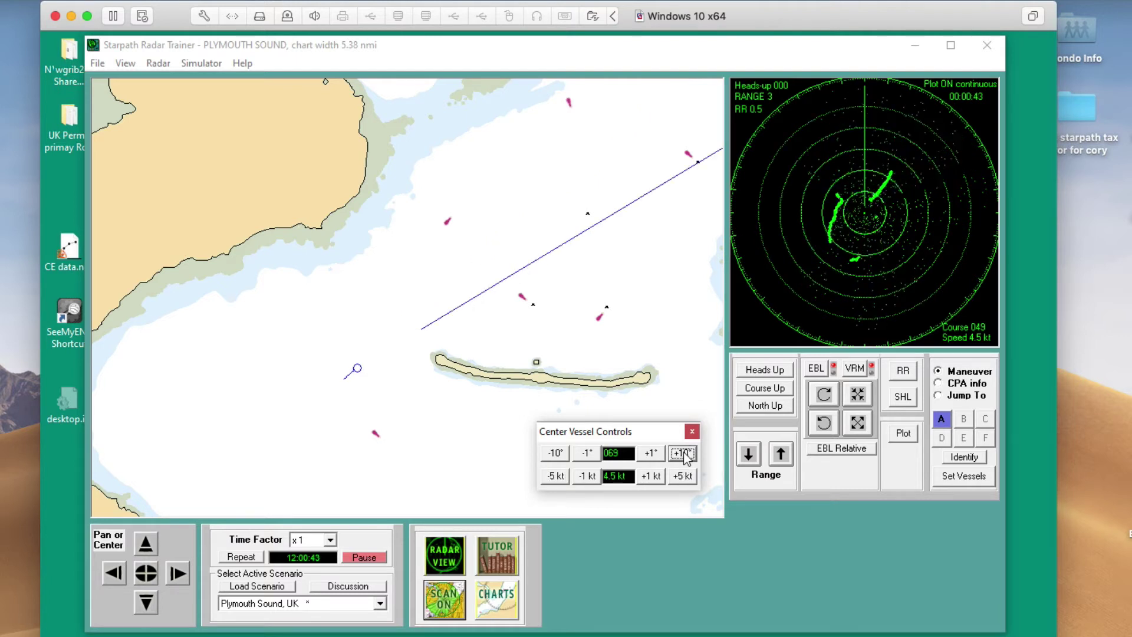
click(683, 453)
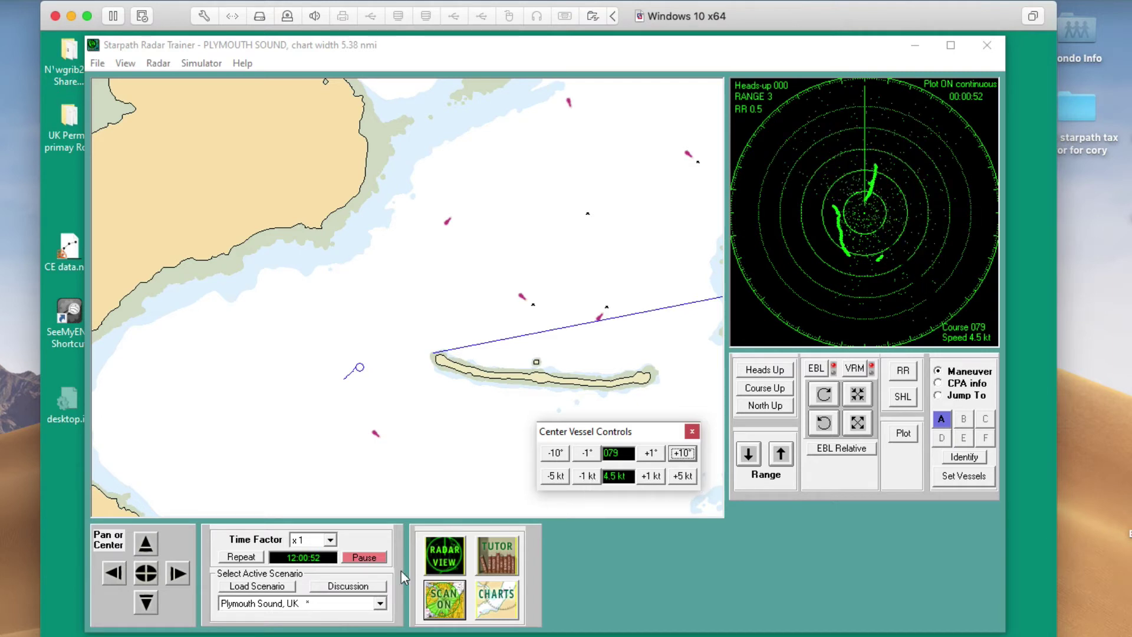
- Reload Plymouth Sound, cut speed to 0.0 kt on course 049, and open the full radar view
click(260, 587)
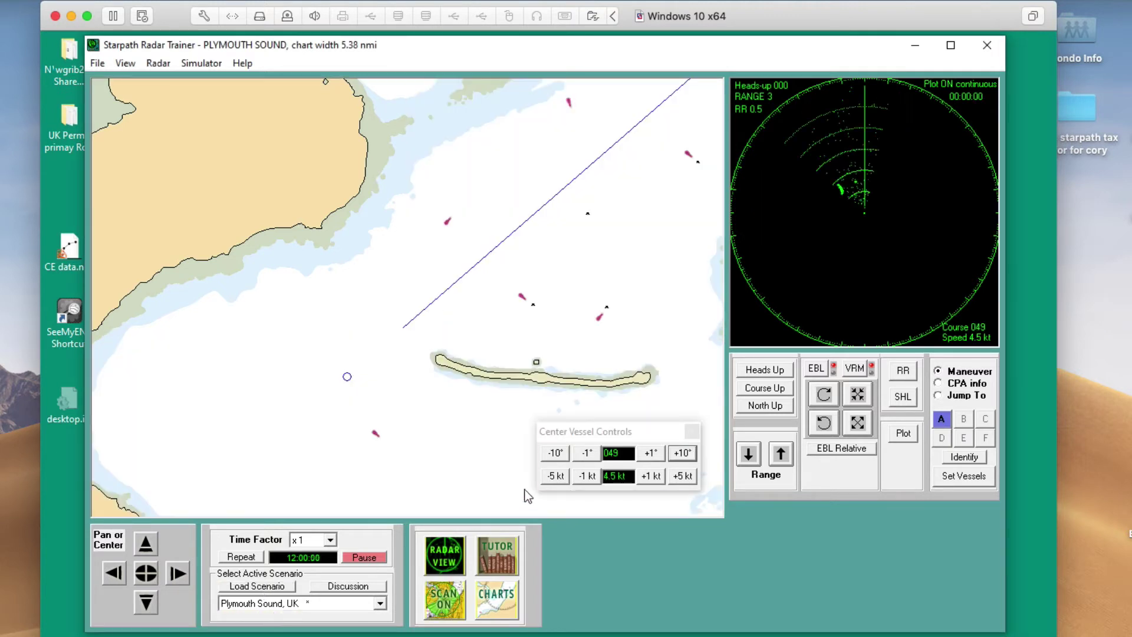
click(548, 477)
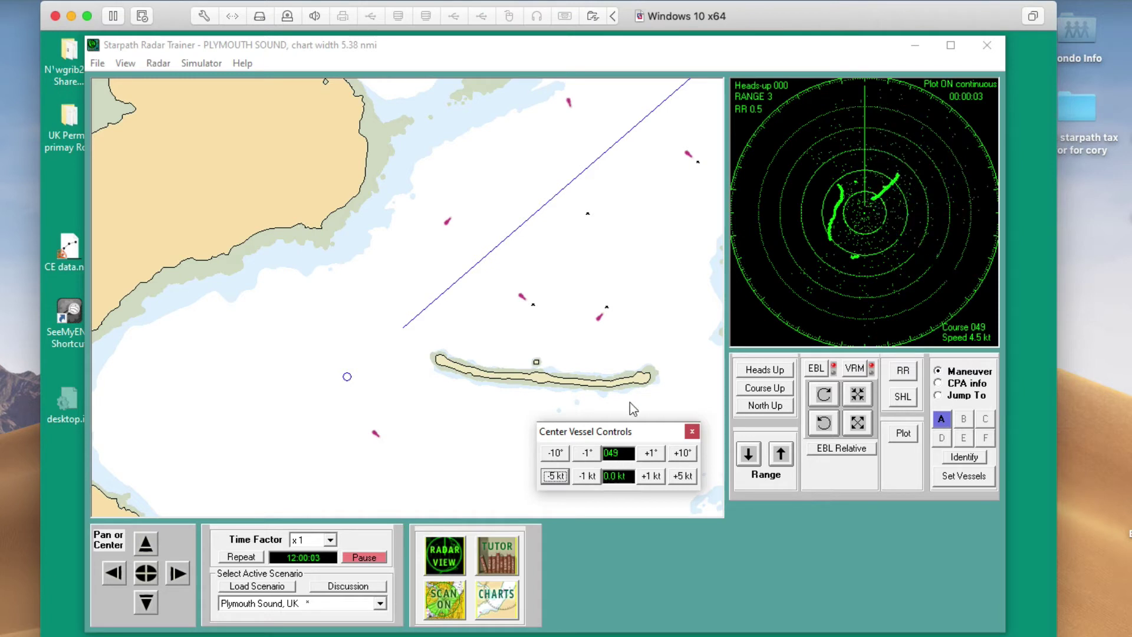
drag(669, 432, 871, 550)
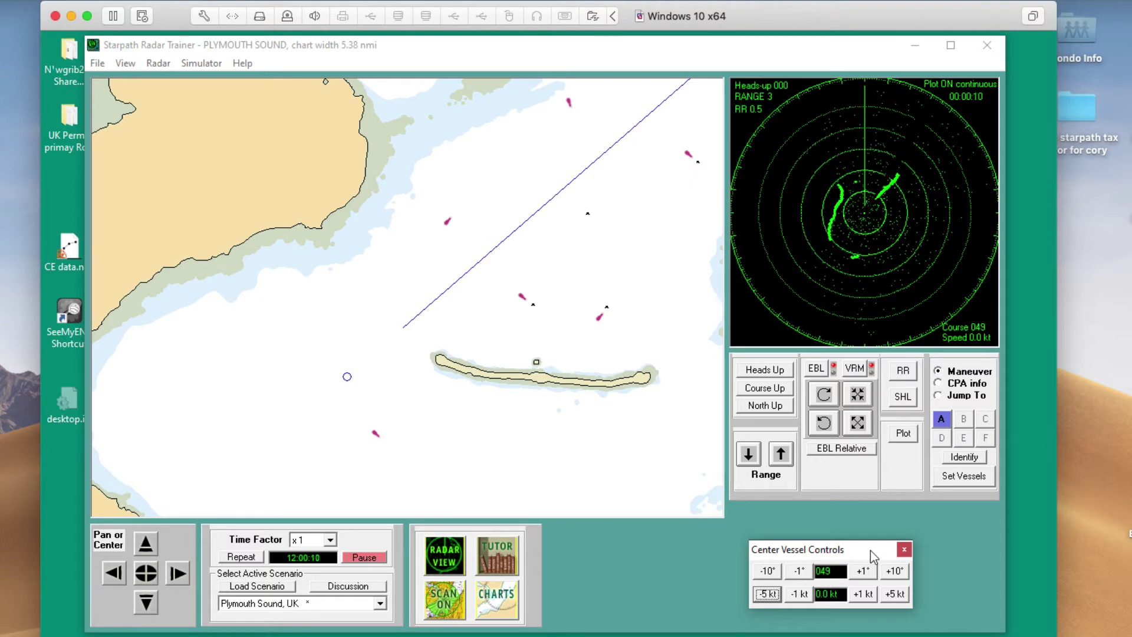
click(437, 559)
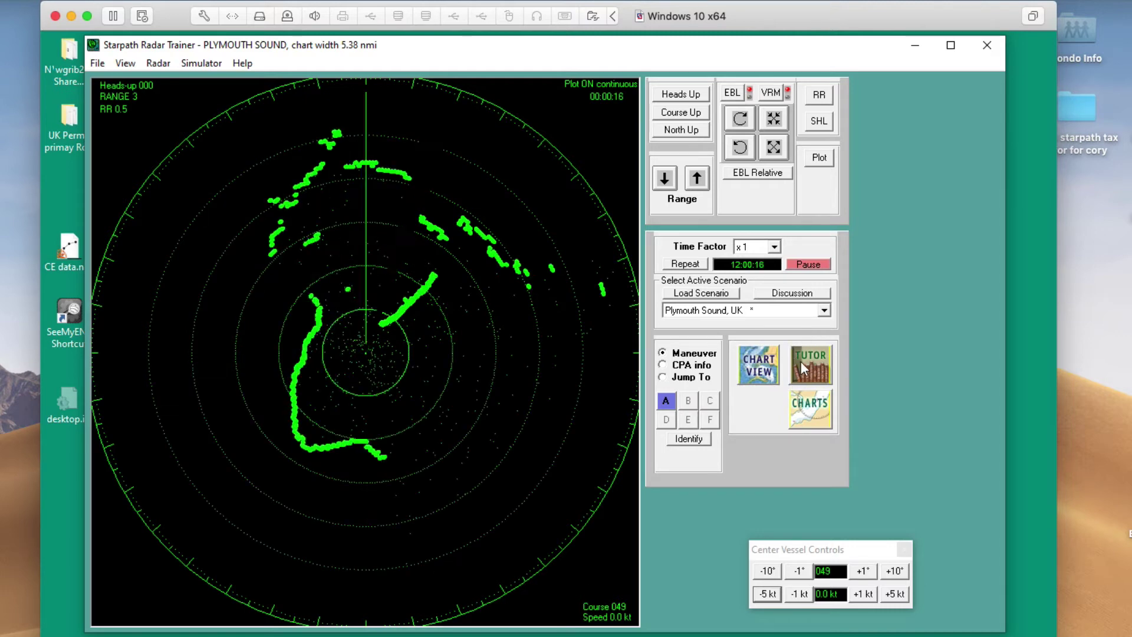
- Switch back to the chart view with the heads-up radar at range 3 beside it
click(769, 373)
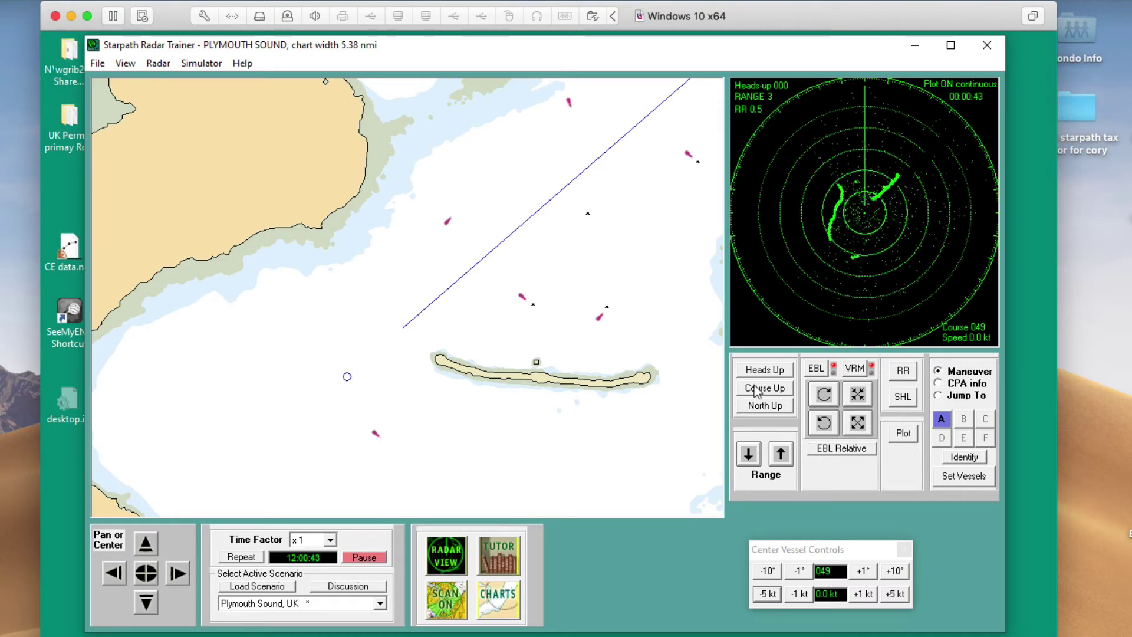
- Step the radar range from 3 down to 0.5, back up to 0.75, and turn SCAN ON
click(748, 454)
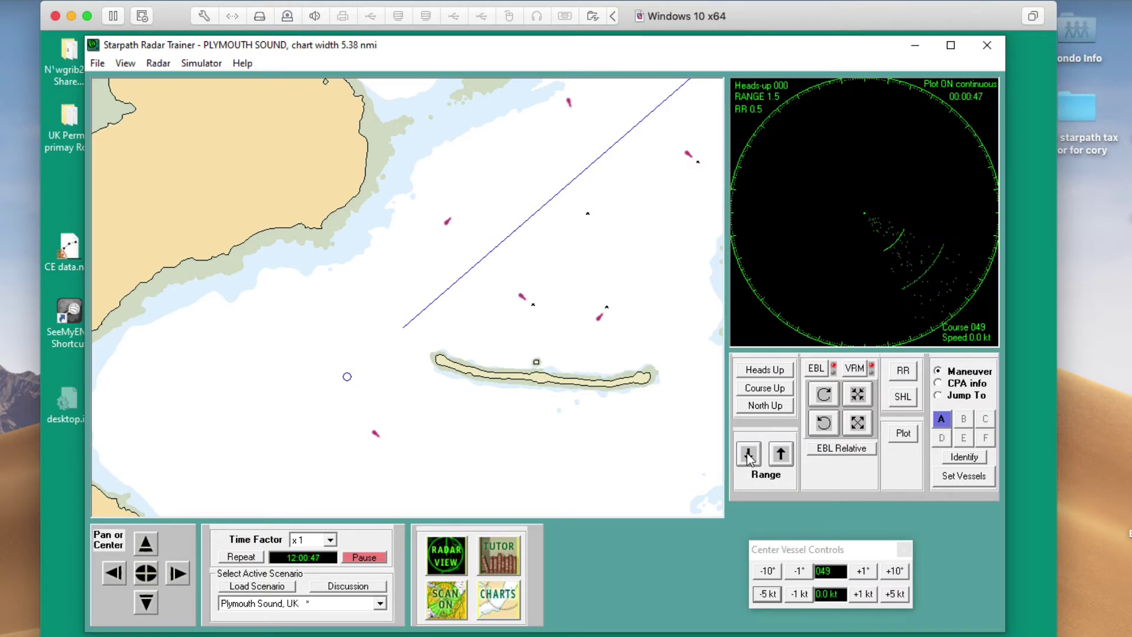
click(748, 454)
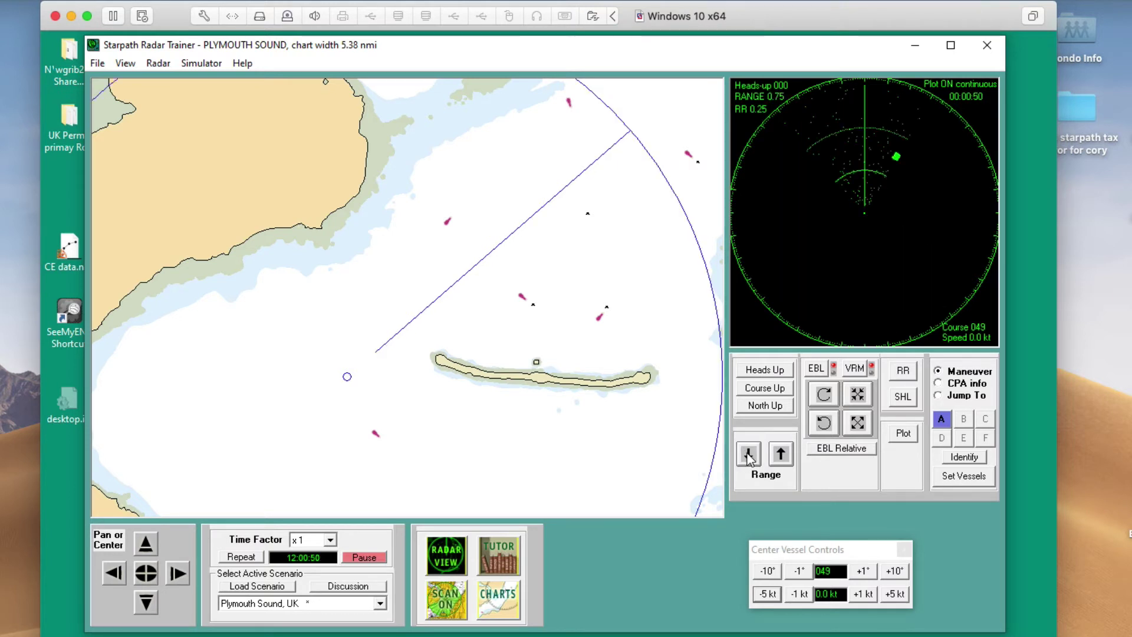
click(749, 454)
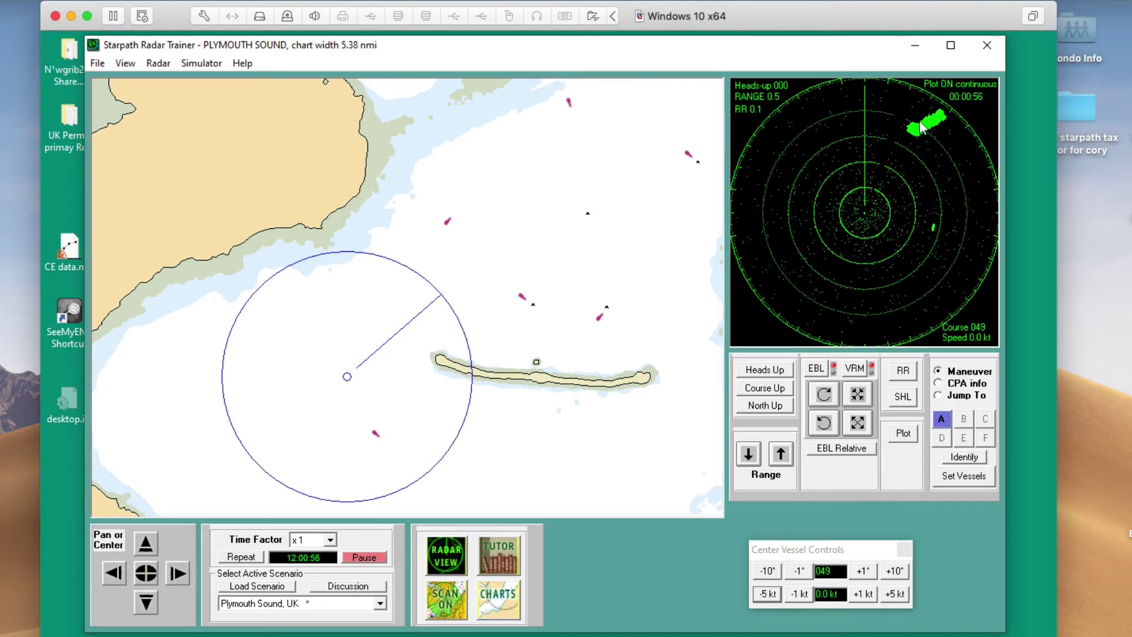
click(781, 454)
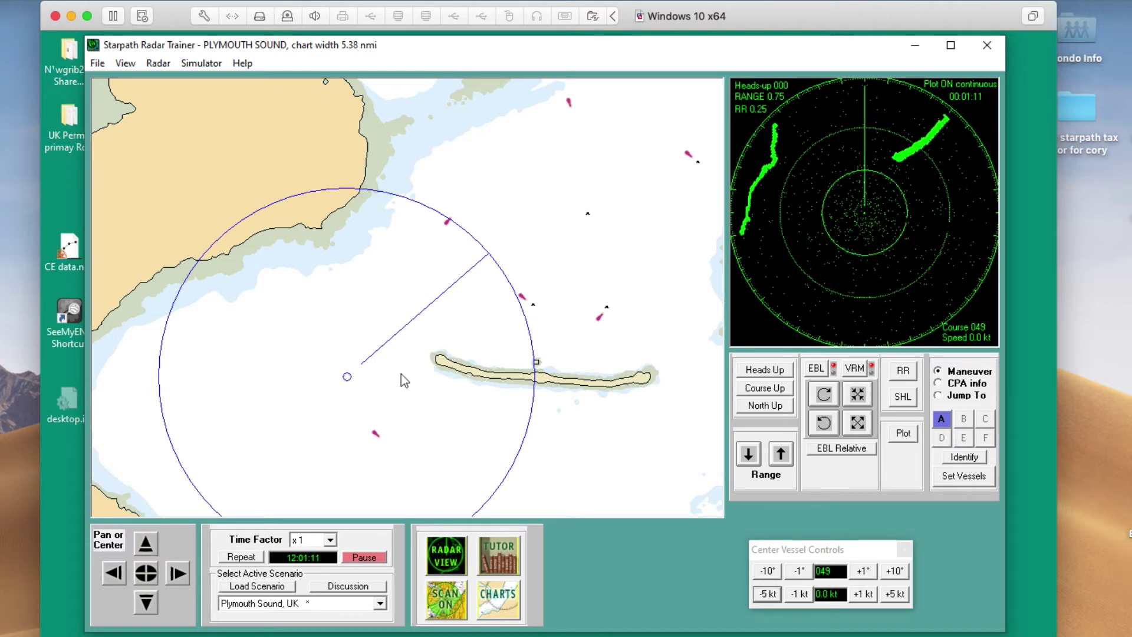
click(437, 600)
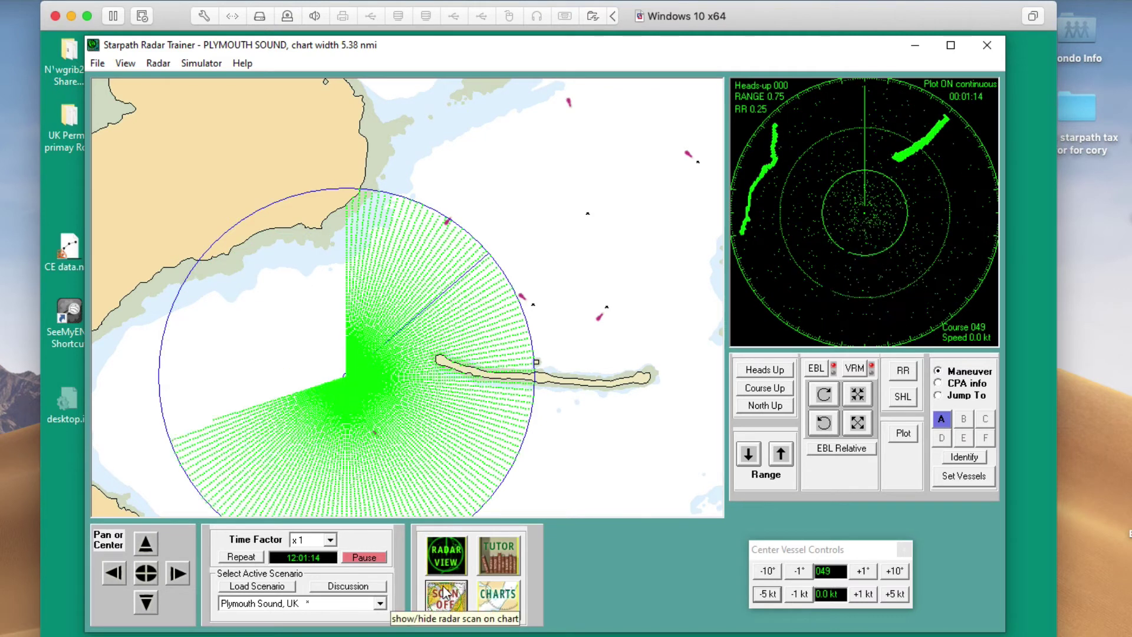
- Turn SCAN OFF so only the 0.75 range circle remains on the chart
click(445, 594)
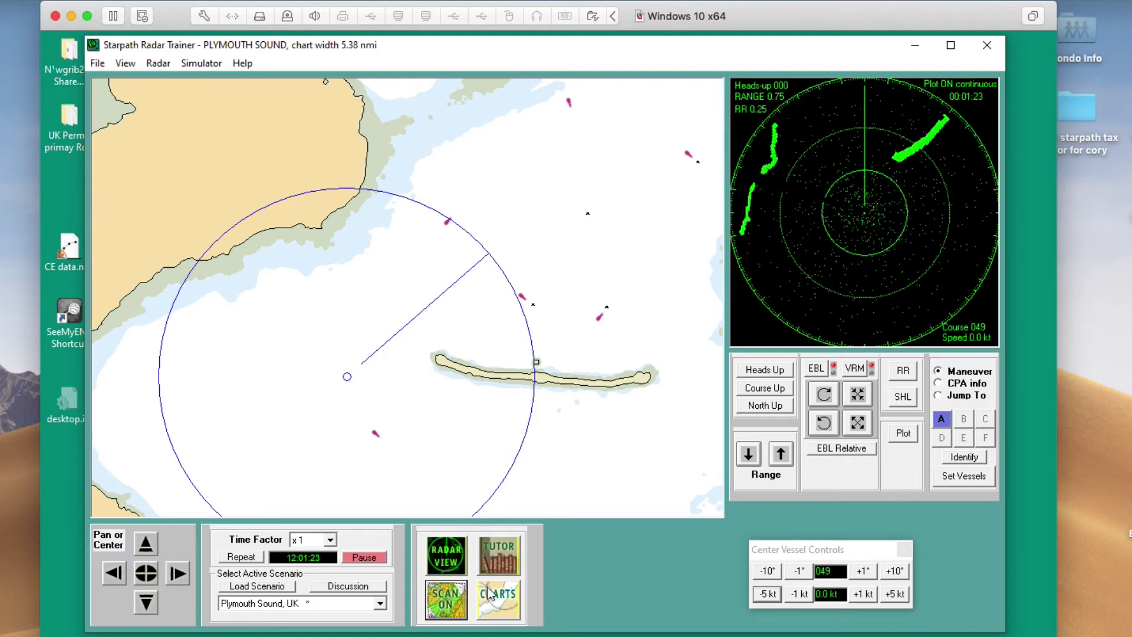
- Open Chartlet No. 6, Plymouth Sound, UK, from the CHARTS help and zoom in twice
click(499, 607)
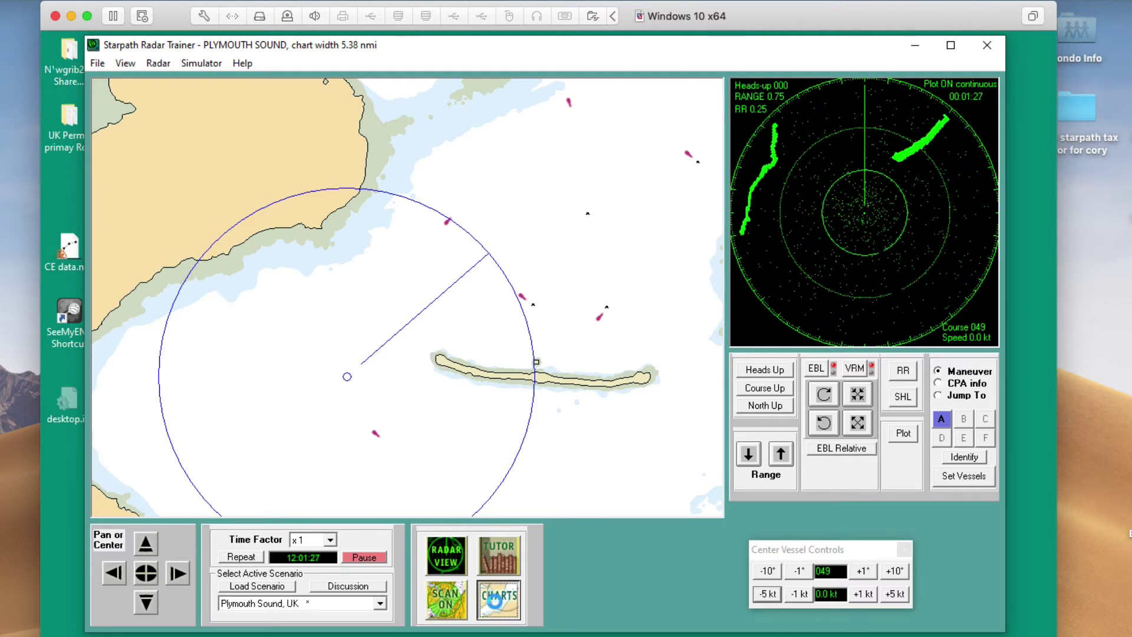
scroll(538, 404, down, 10)
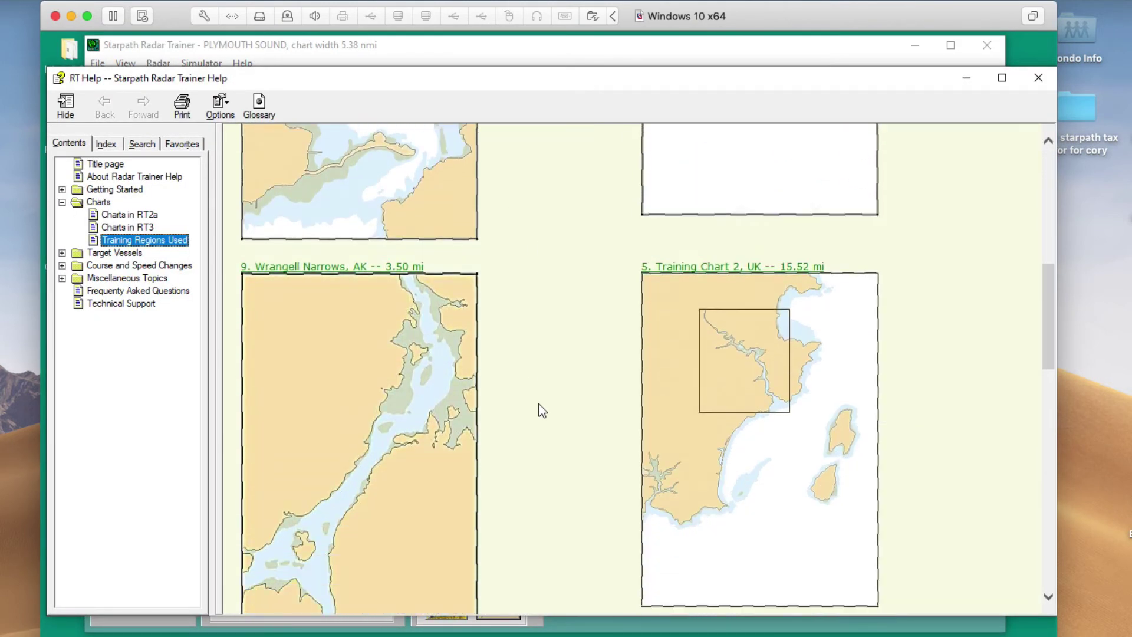
scroll(542, 411, down, 5)
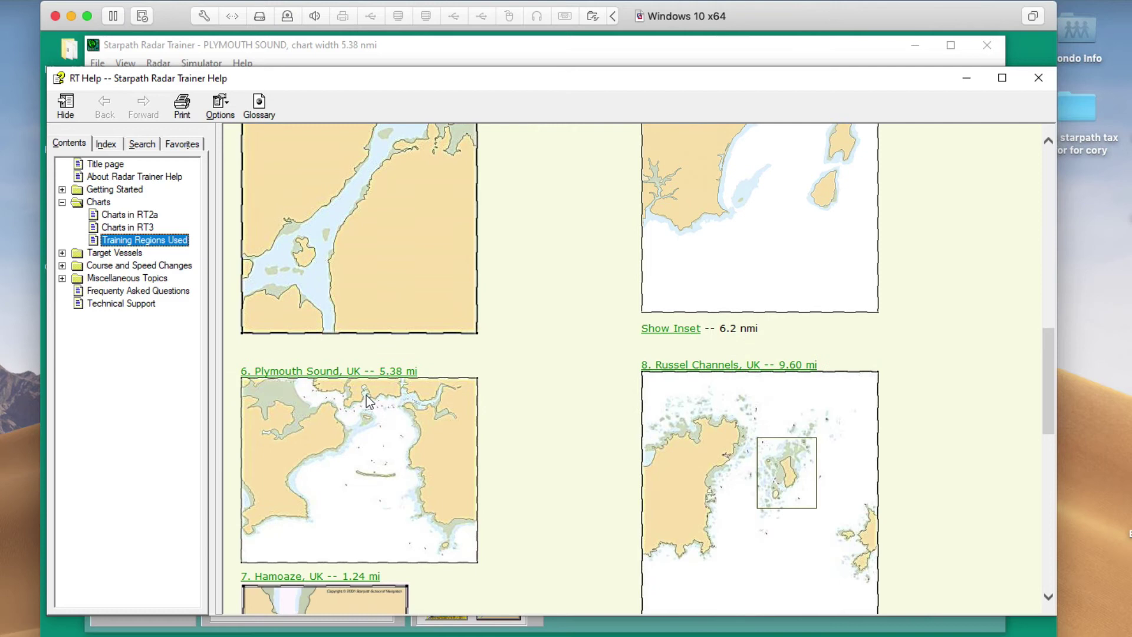
click(324, 371)
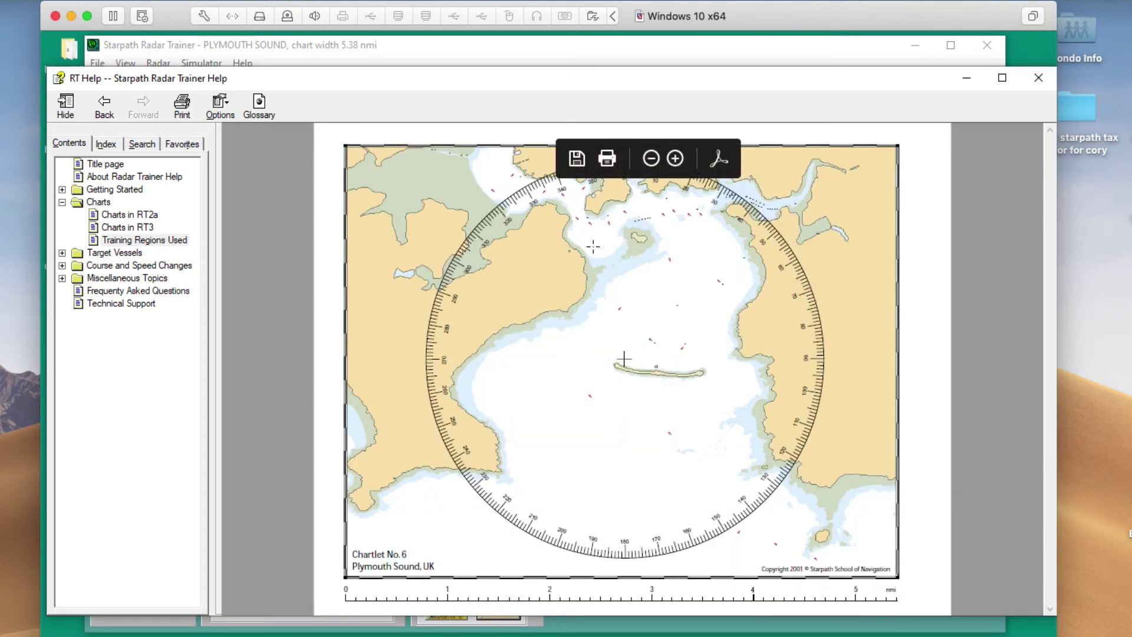
click(675, 158)
click(674, 158)
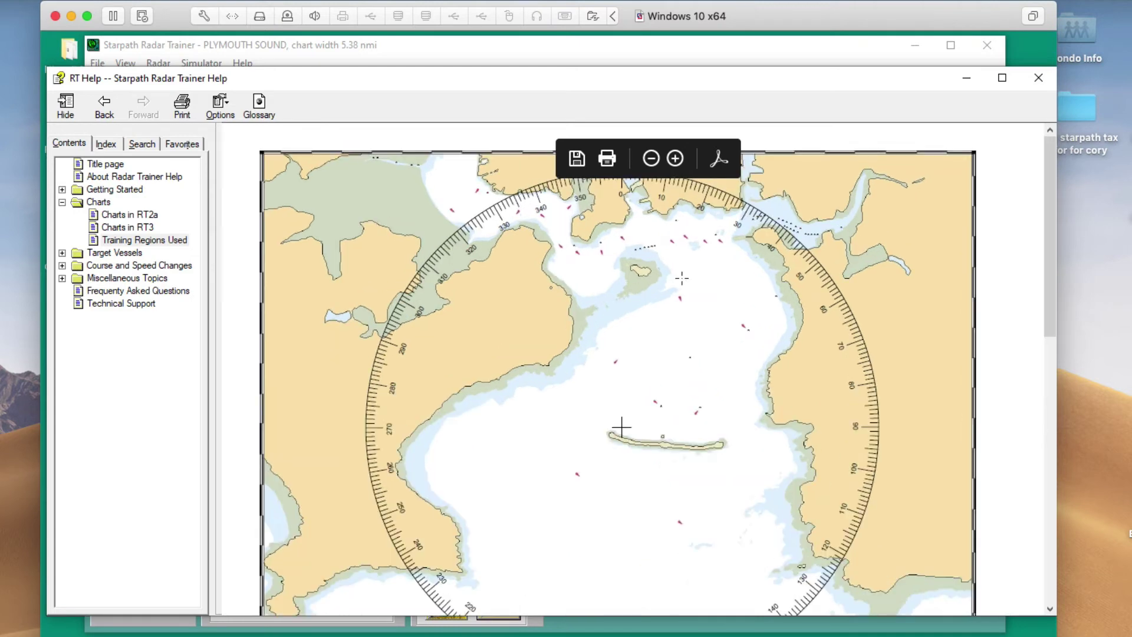
scroll(665, 423, down, 3)
scroll(665, 424, up, 1)
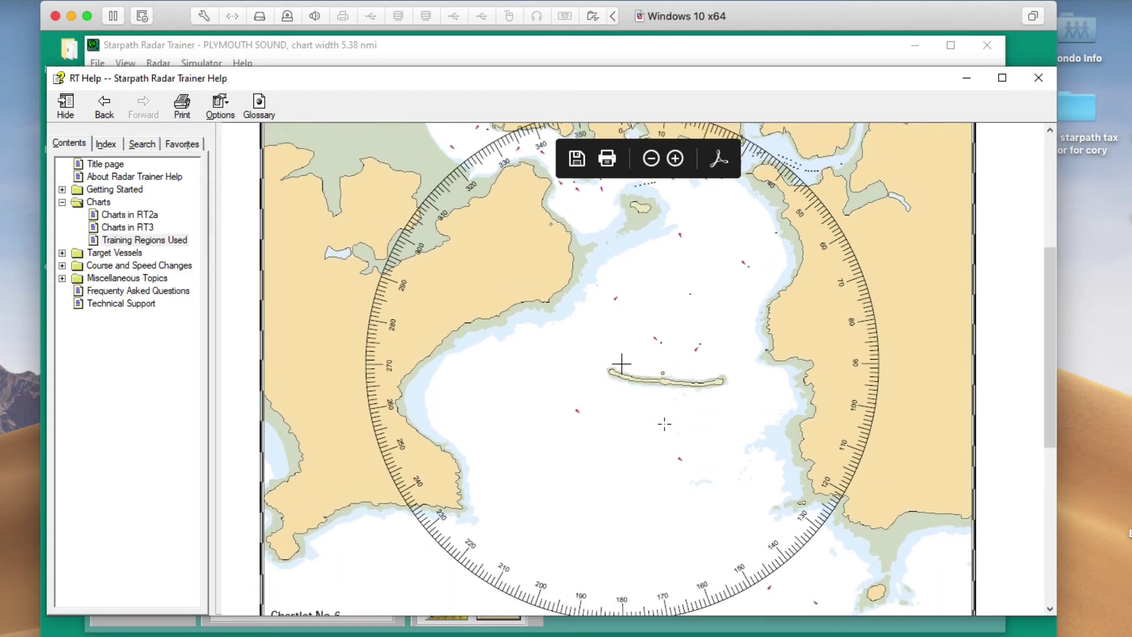
- Close RT Help, drop the range to 0.25 then back to 0.5, and open the full radar view
click(1038, 79)
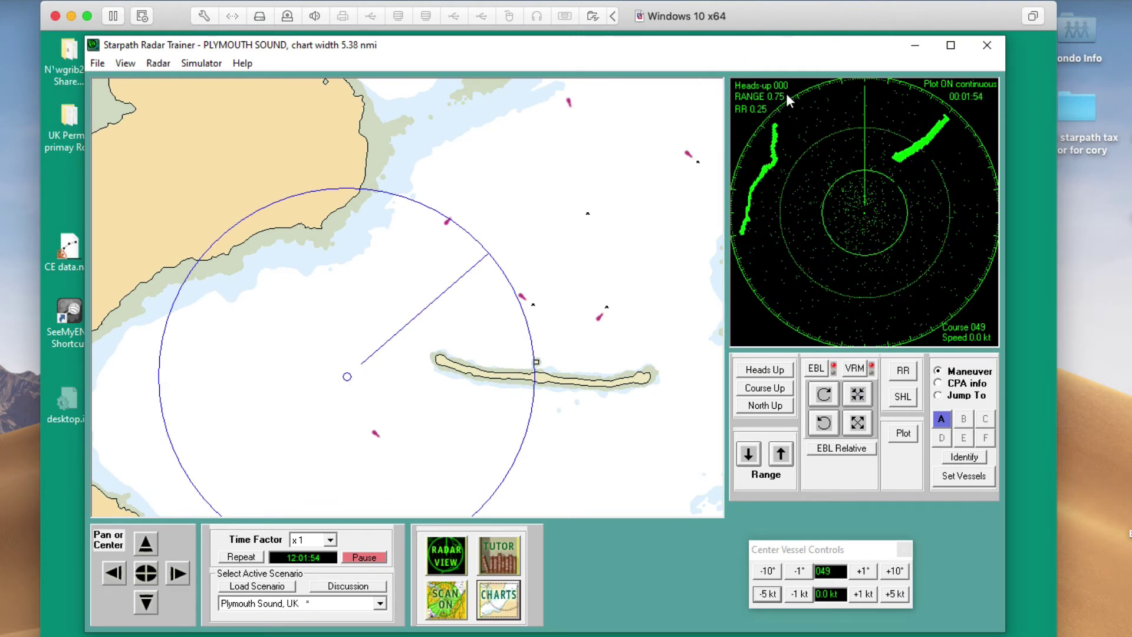
click(749, 454)
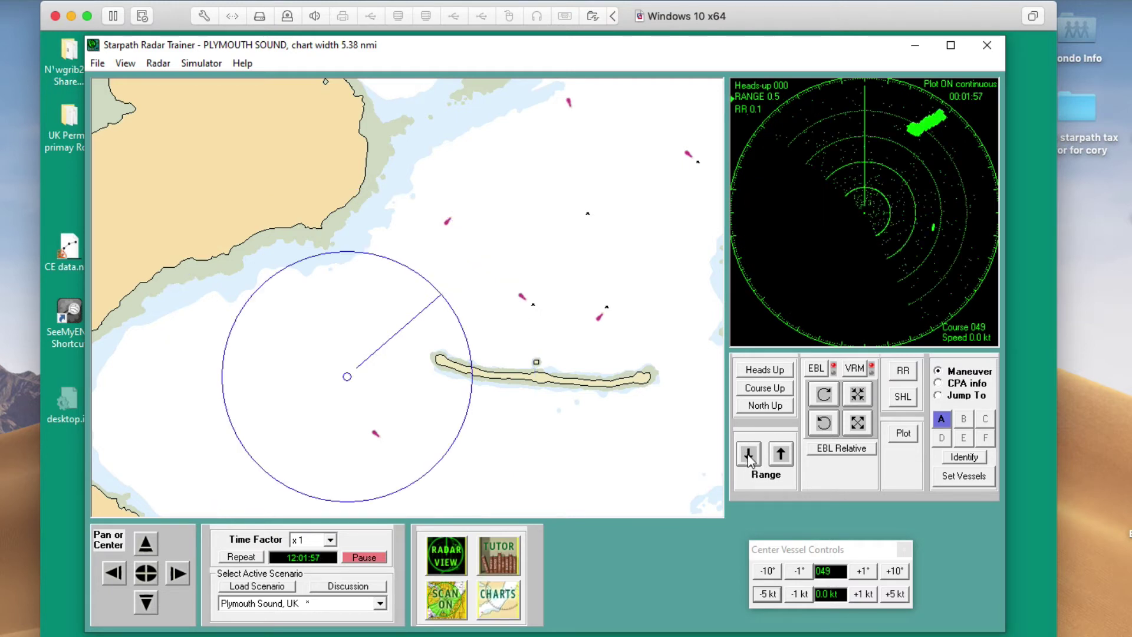
click(749, 454)
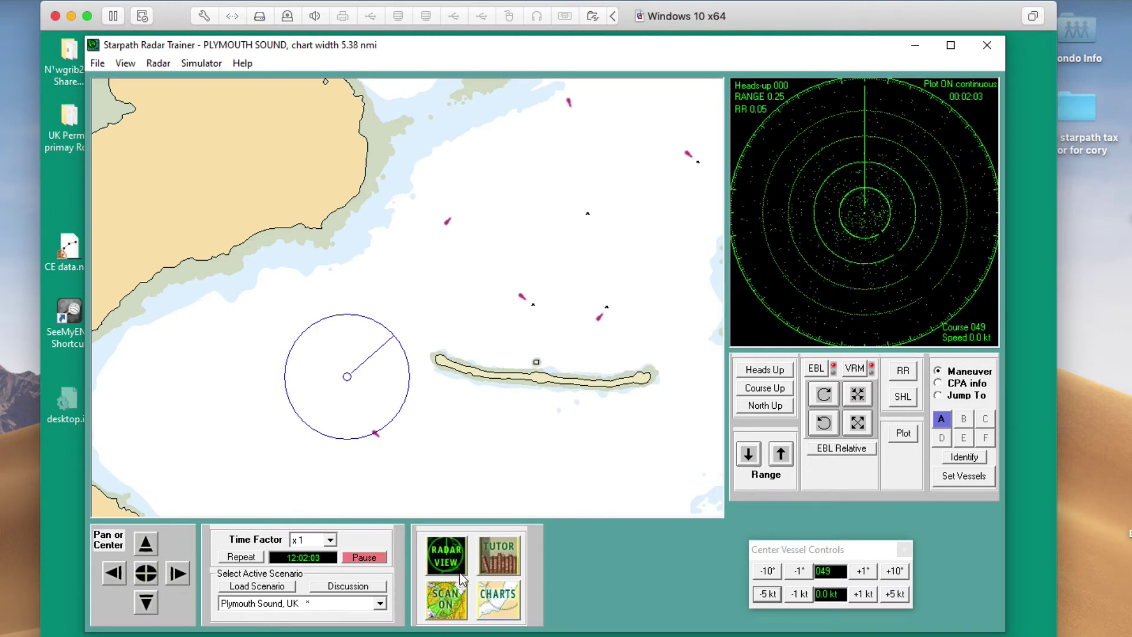
click(446, 607)
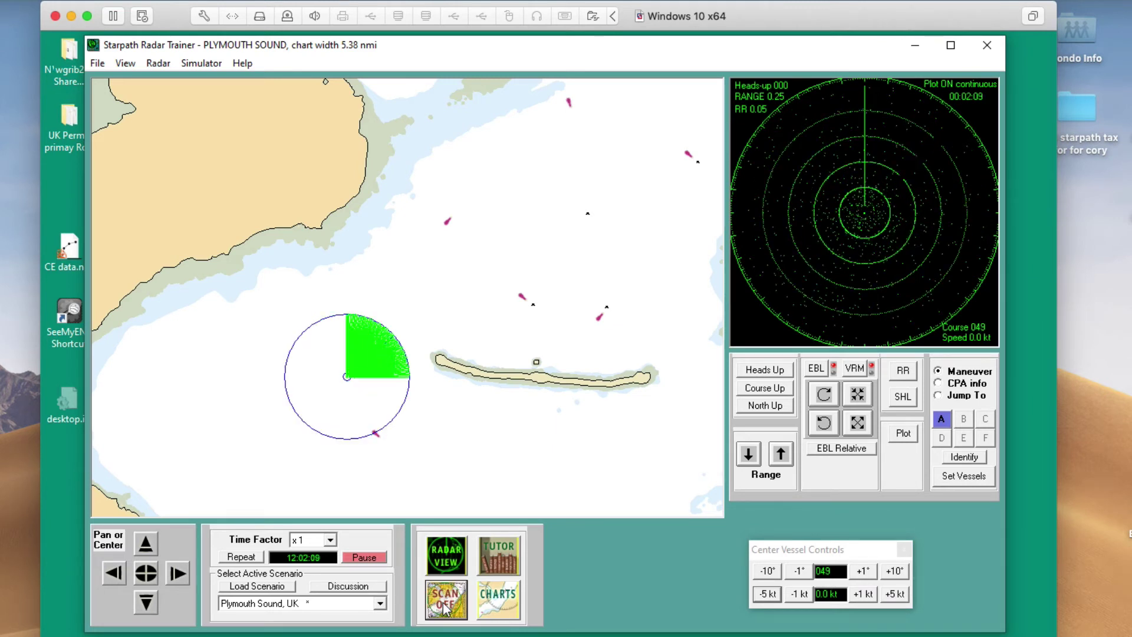
click(779, 455)
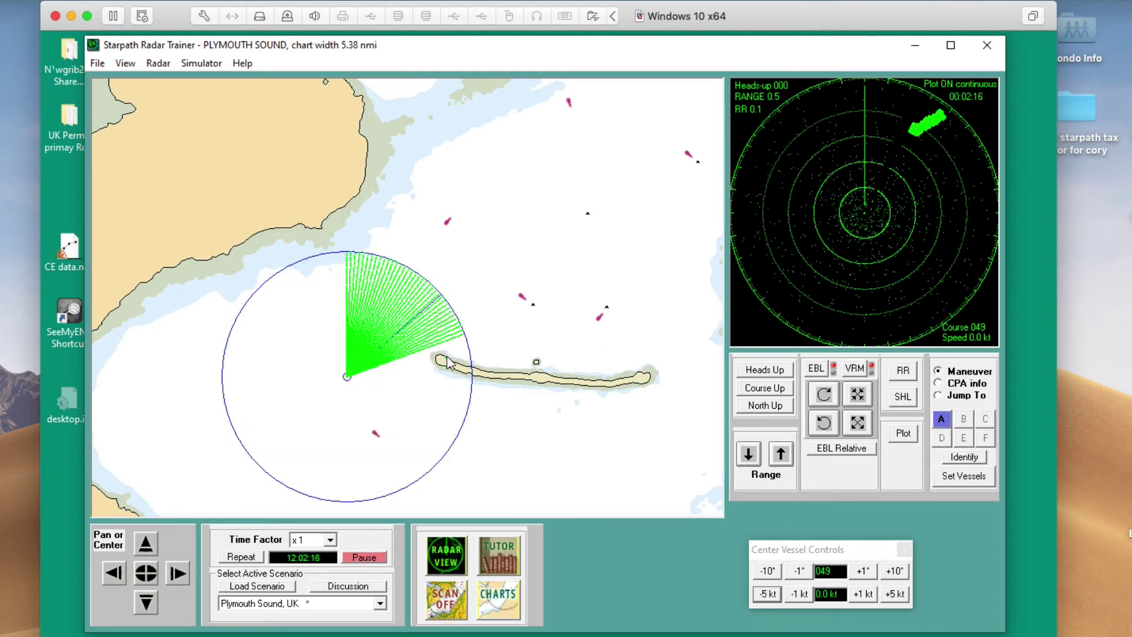
click(443, 604)
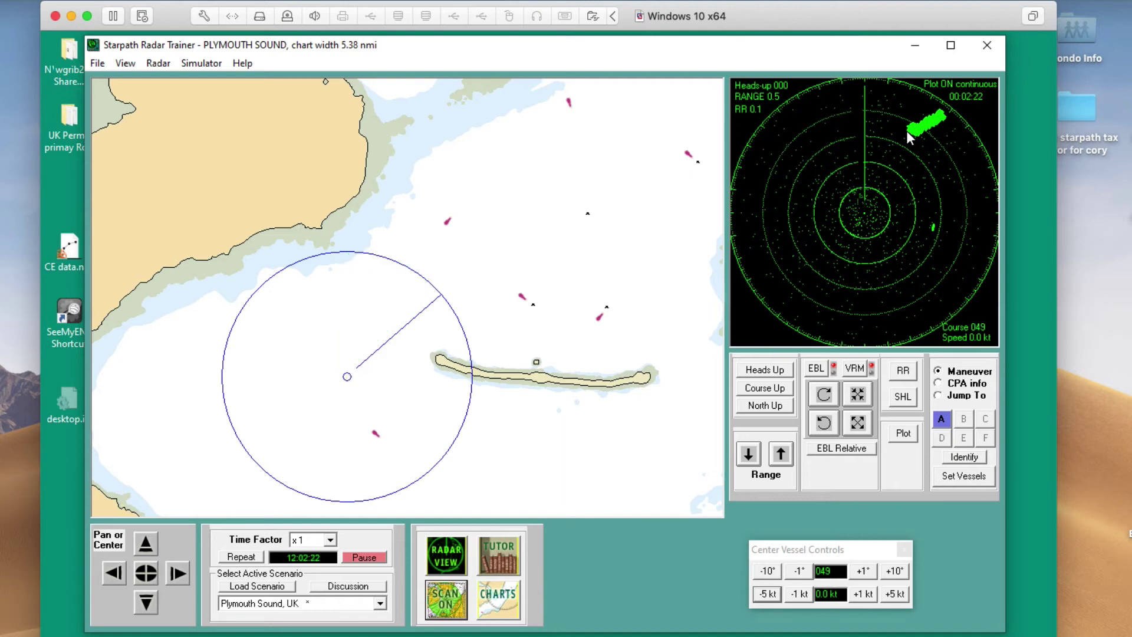
click(448, 560)
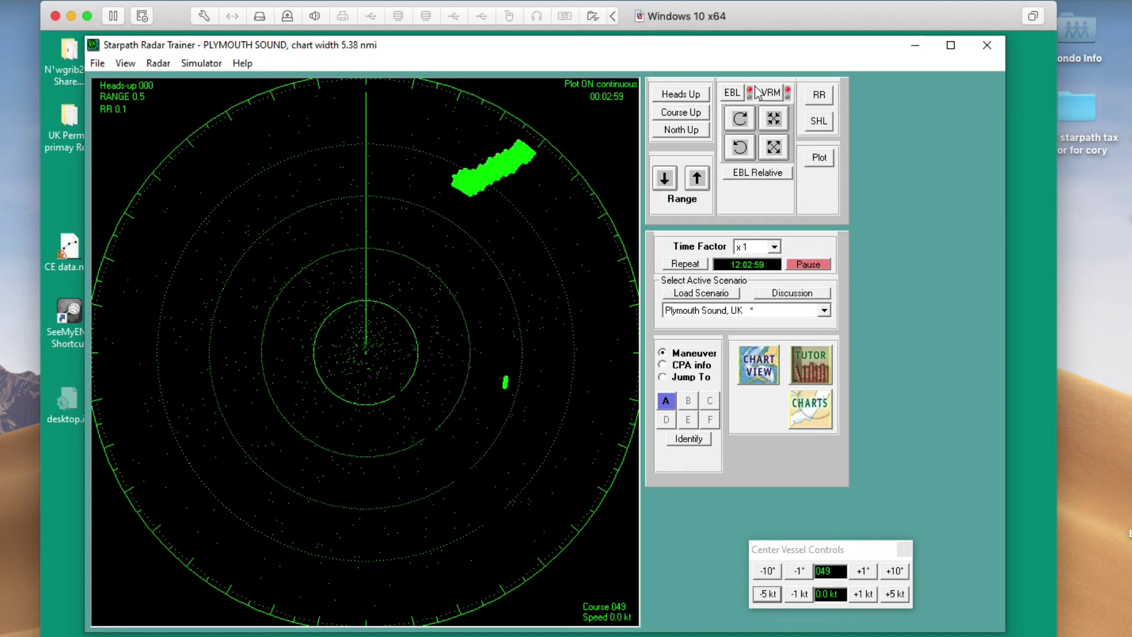
- Turn on the VRM and adjust its ring from 0.42 down to 0.30, then up to 0.36
click(780, 95)
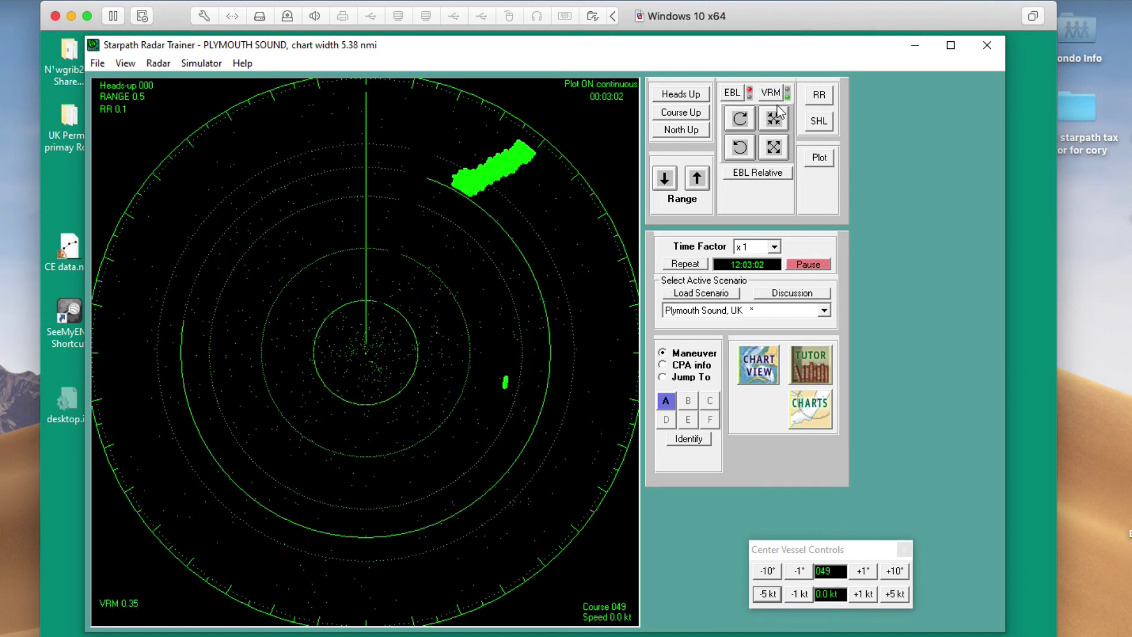
click(774, 148)
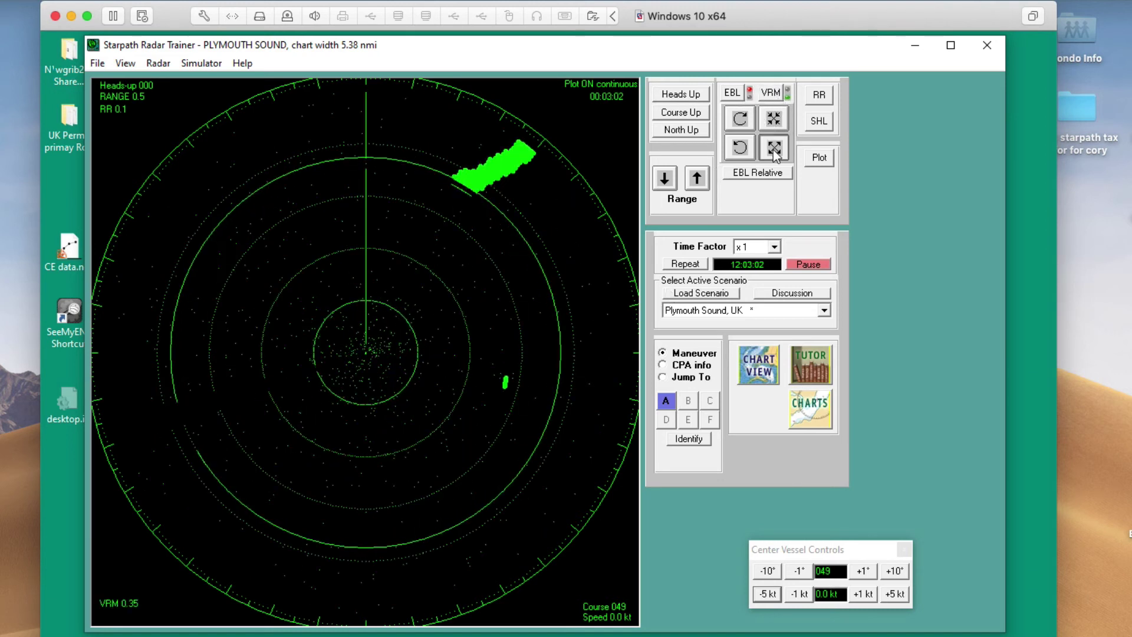
click(777, 122)
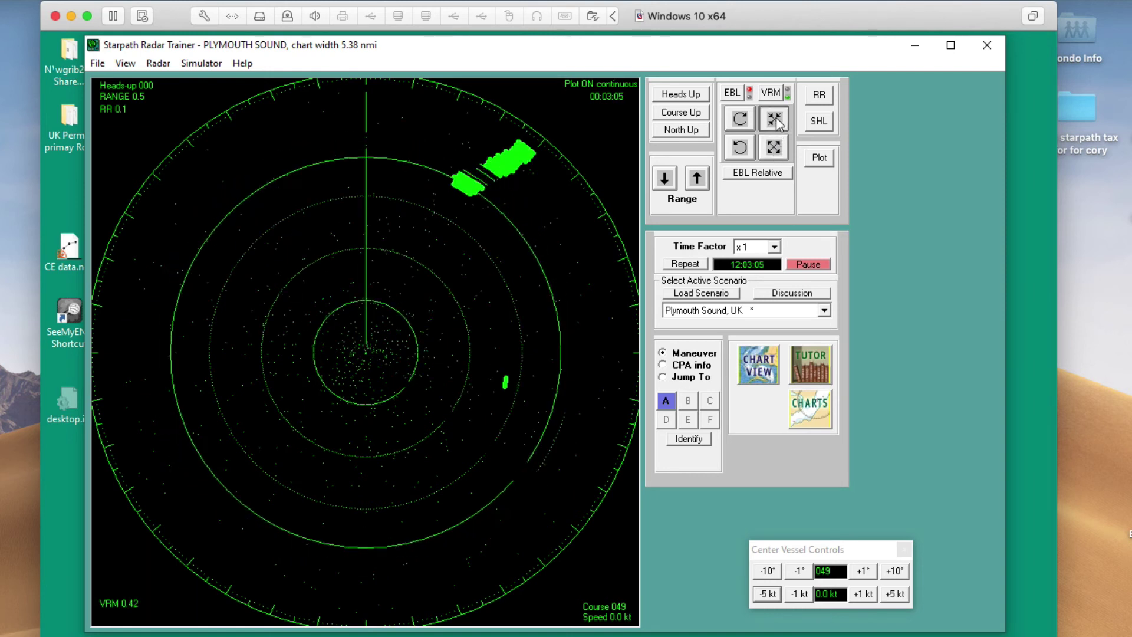
click(773, 149)
click(774, 149)
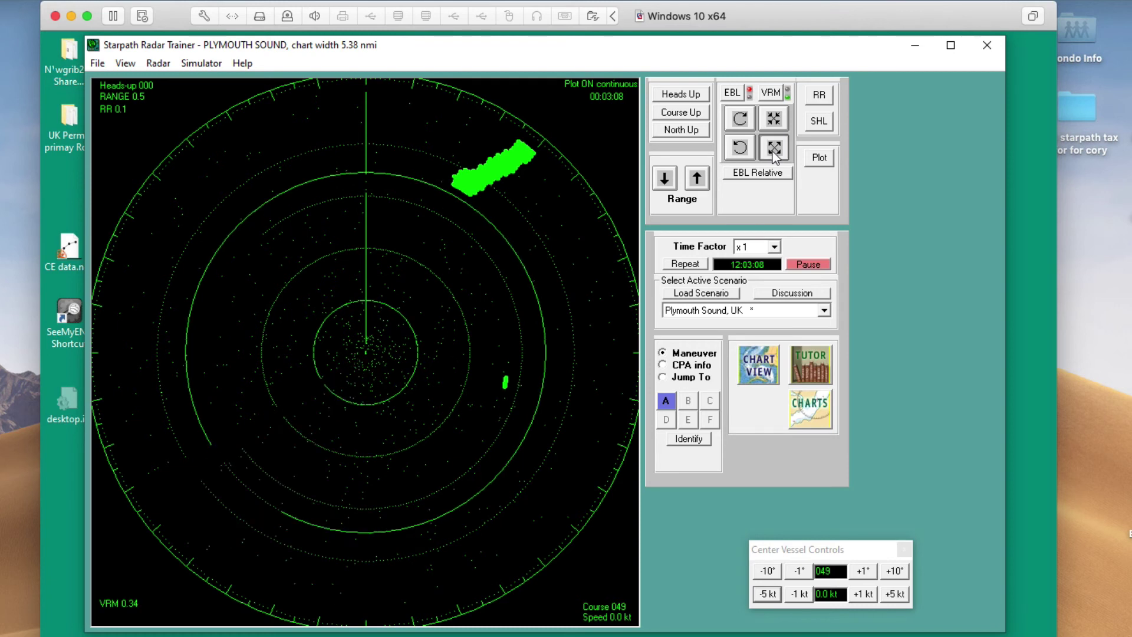
click(773, 152)
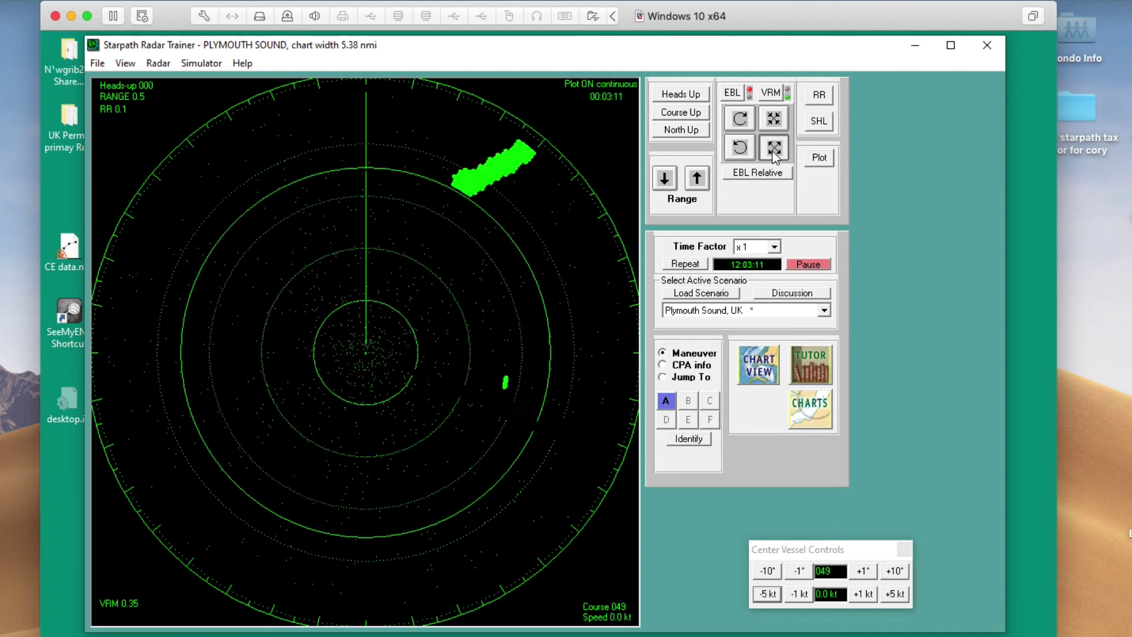